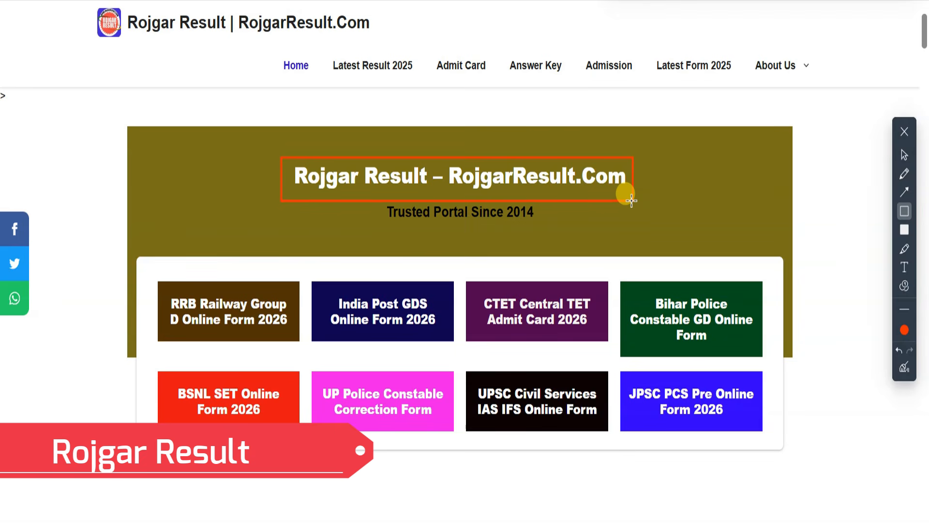
Clear the title annotation and open the VNIT Nagpur Non Academic Post Online Form 2026 page from the online form listings
key(Escape)
scroll(144, 200, down, 10)
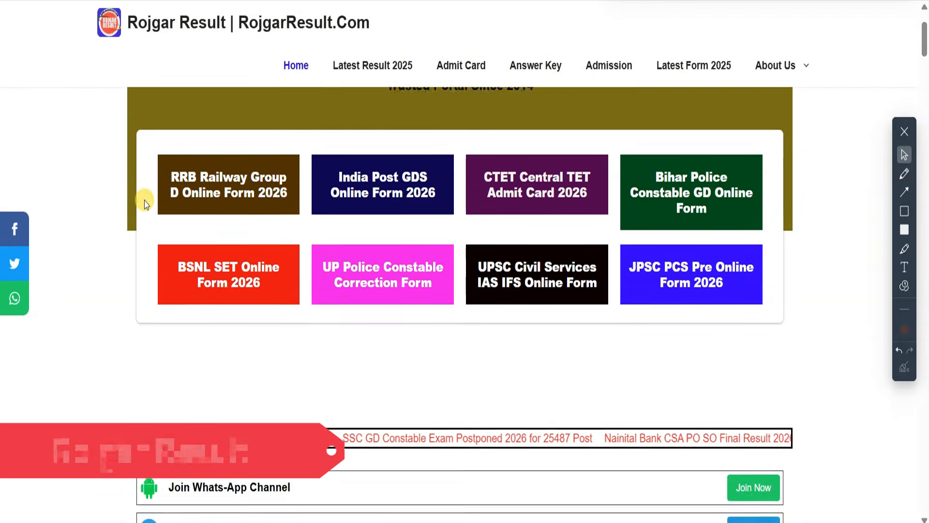
scroll(156, 211, down, 9)
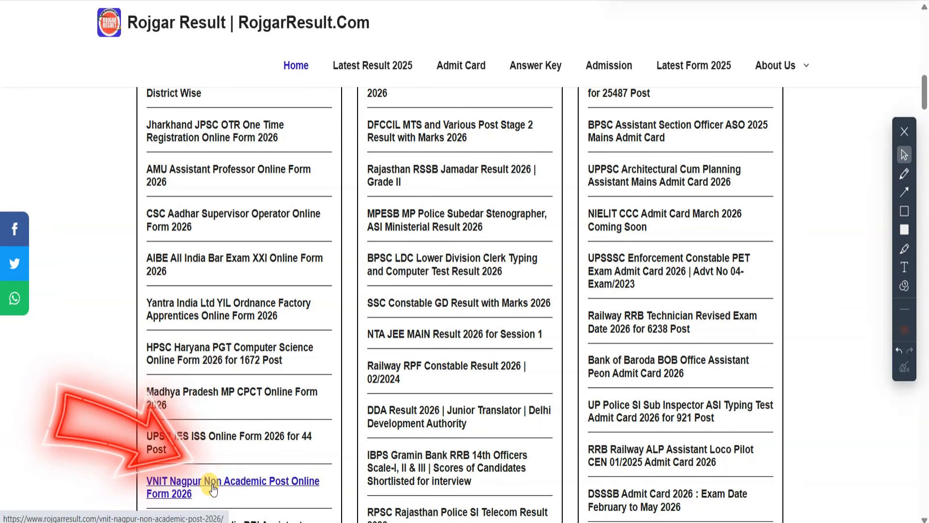
click(265, 483)
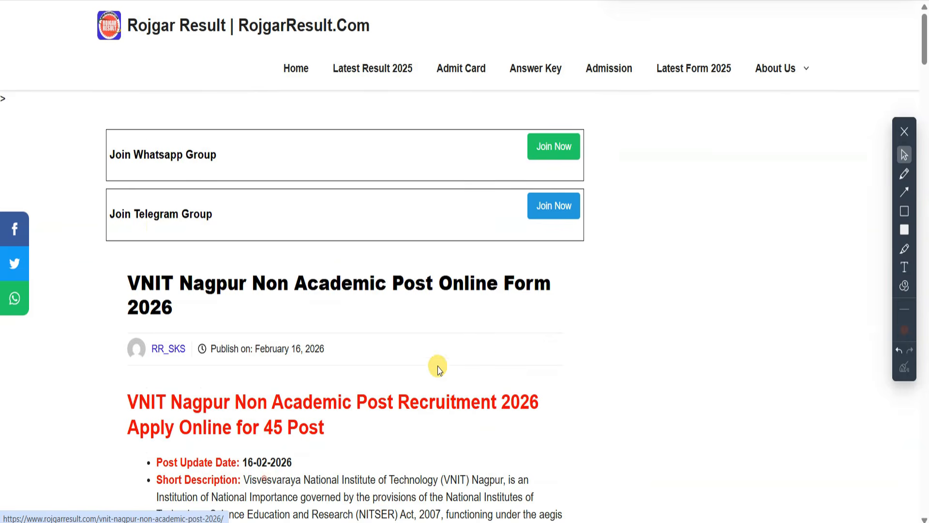
Mark the application begin, last registration and last fee payment dates under Important Dates with green arrows
scroll(481, 363, down, 12)
scroll(486, 342, down, 4)
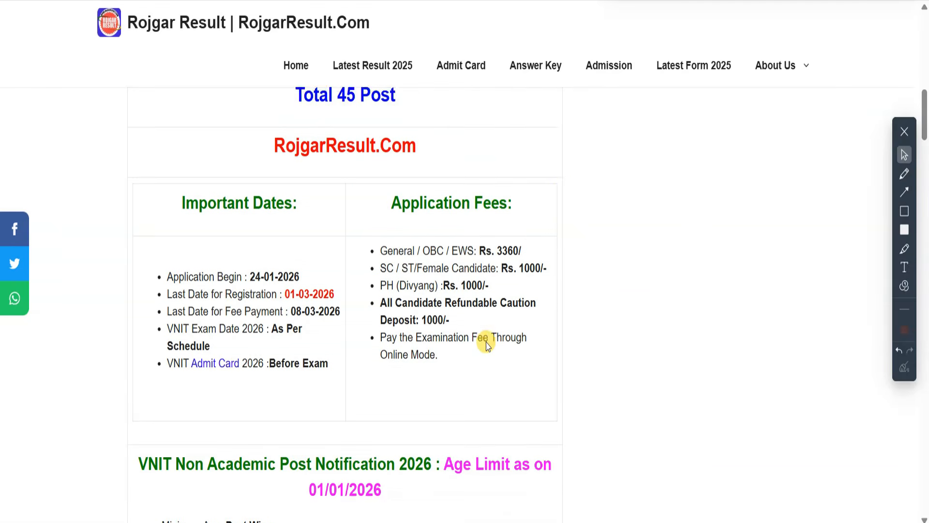
click(905, 192)
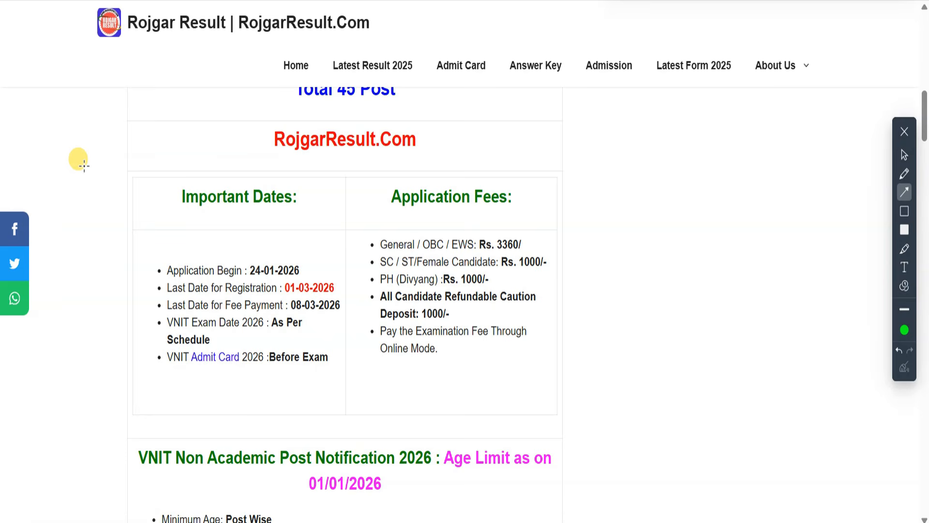
drag(84, 166, 222, 245)
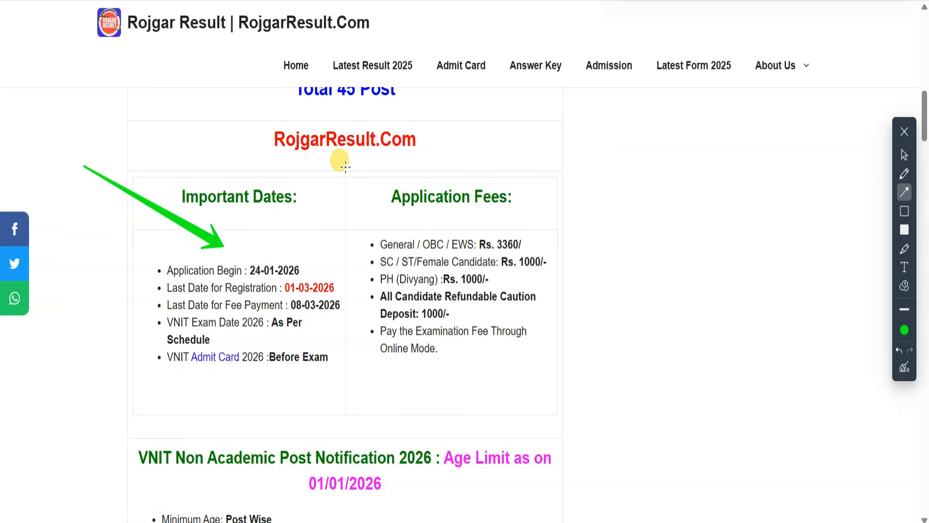
drag(345, 167, 320, 261)
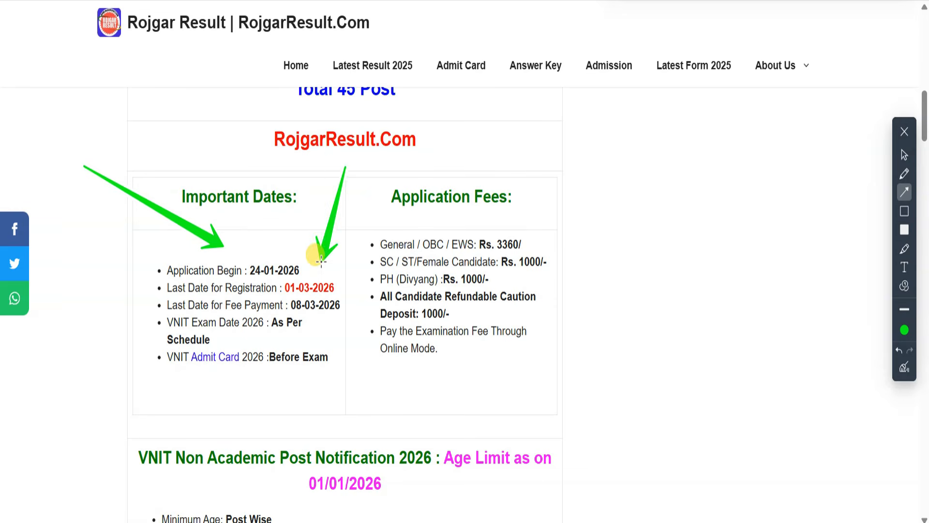
drag(354, 392, 336, 319)
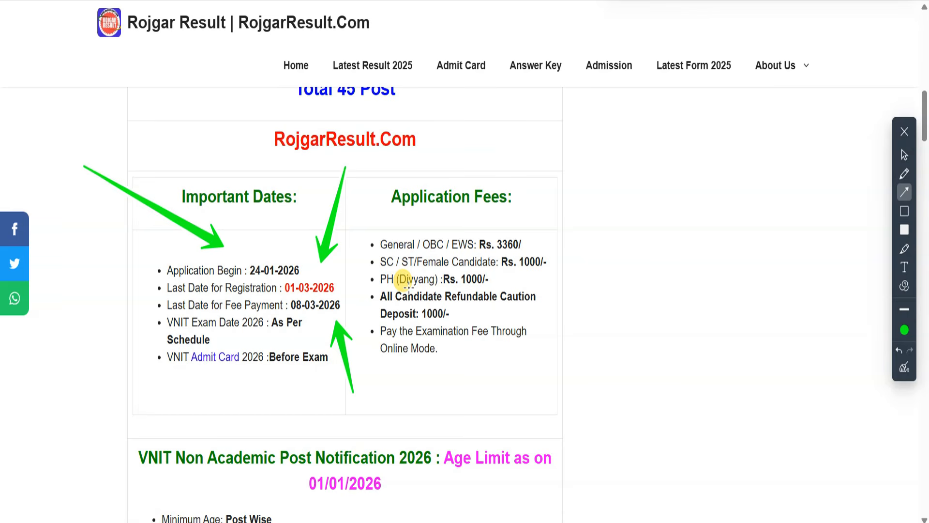
Mark the General / OBC / EWS fee and the reduced category fees with green arrows, and clear the annotations
drag(668, 190, 535, 239)
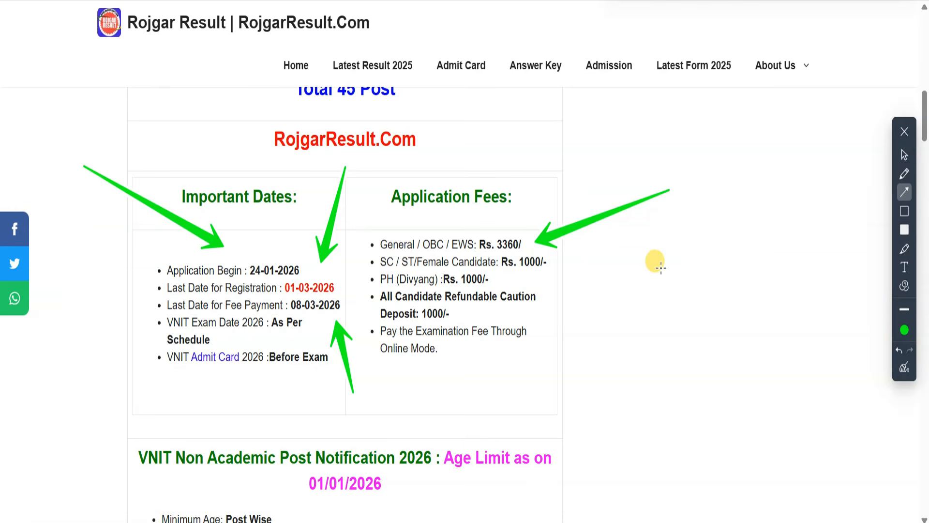
mouse_move(661, 268)
mouse_down()
mouse_move(556, 265)
mouse_move(546, 275)
mouse_up()
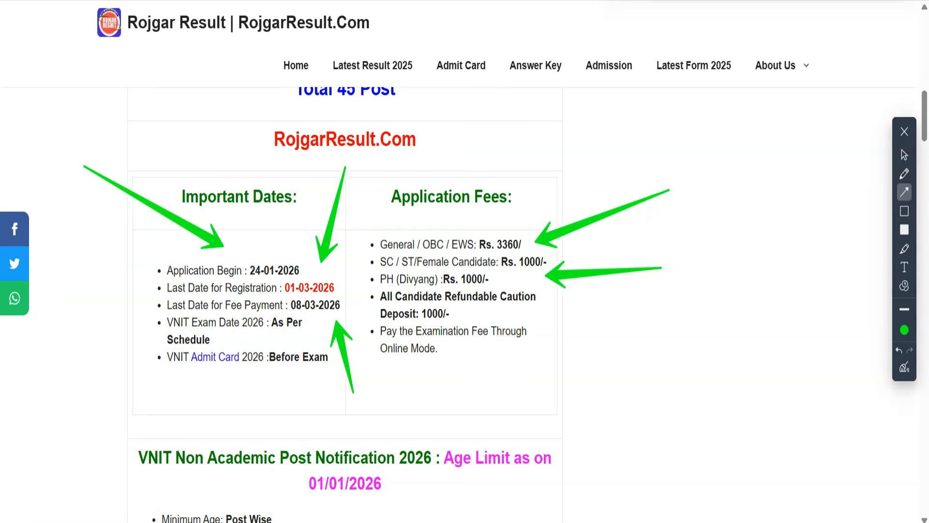
key(Escape)
Mark the Download Full Notification and Apply Online links under Some Useful Important Links with green arrows
scroll(647, 269, down, 14)
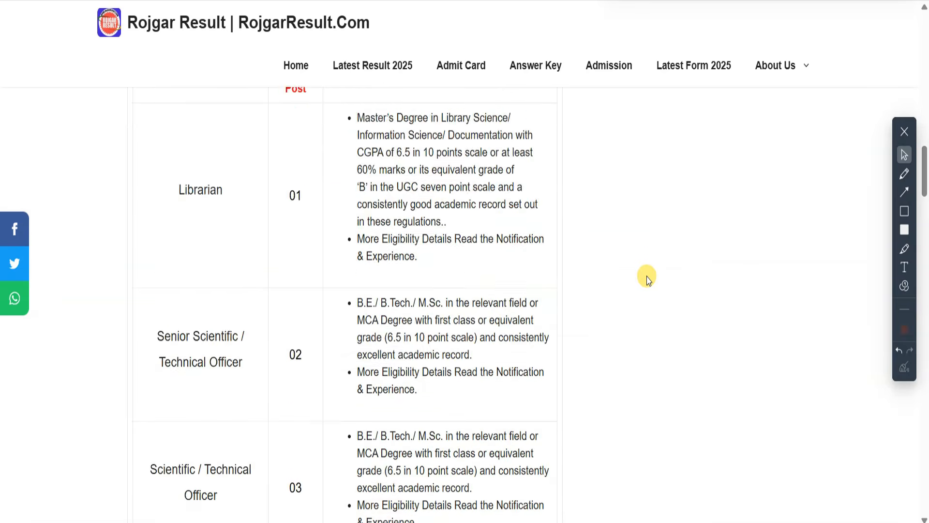
scroll(651, 303, down, 20)
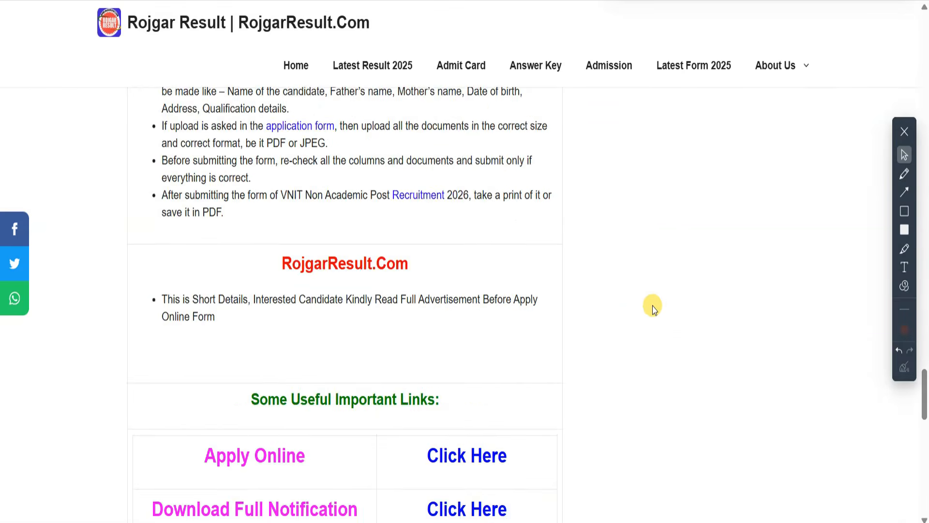
key(a)
mouse_move(771, 306)
mouse_down()
mouse_move(649, 315)
mouse_move(531, 298)
mouse_up()
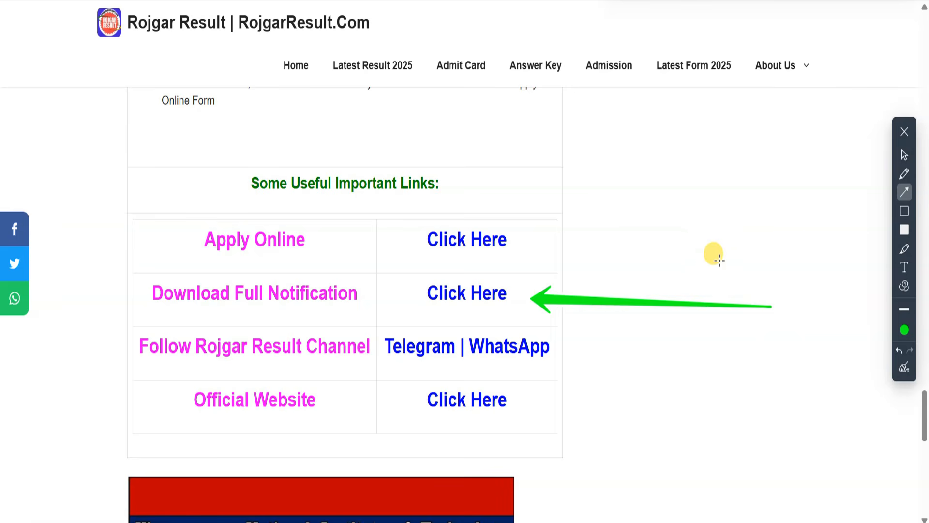
drag(810, 200, 555, 236)
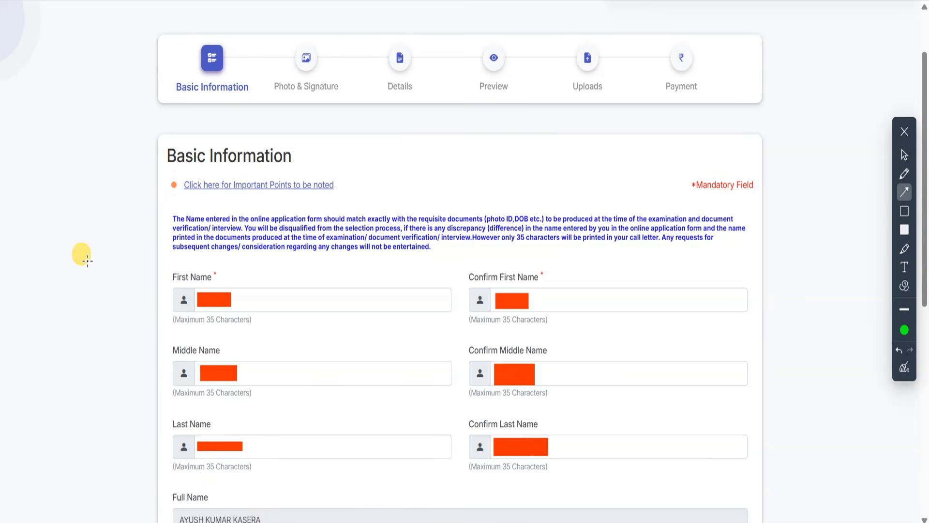
Mark the First Name, Middle Name and Last Name fields of the Basic Information form with green arrows
drag(87, 262, 154, 282)
drag(34, 363, 136, 371)
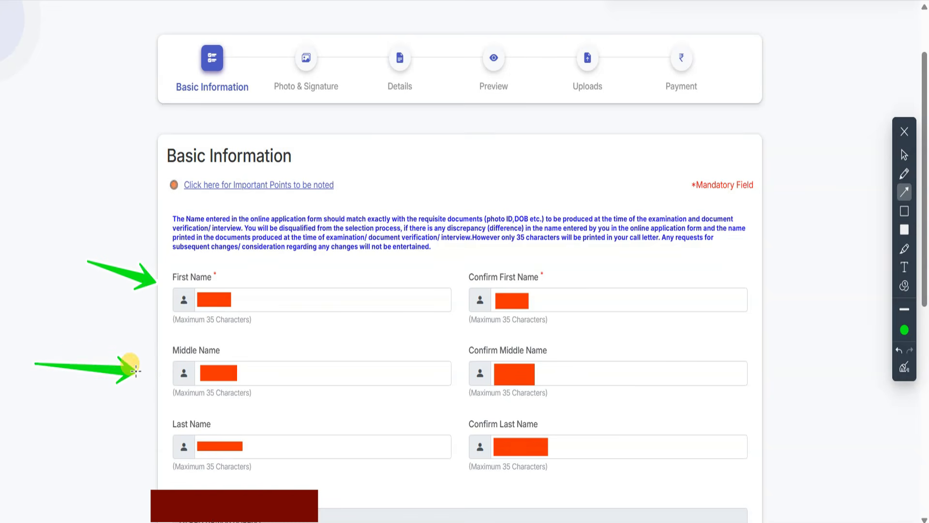
drag(46, 442, 147, 452)
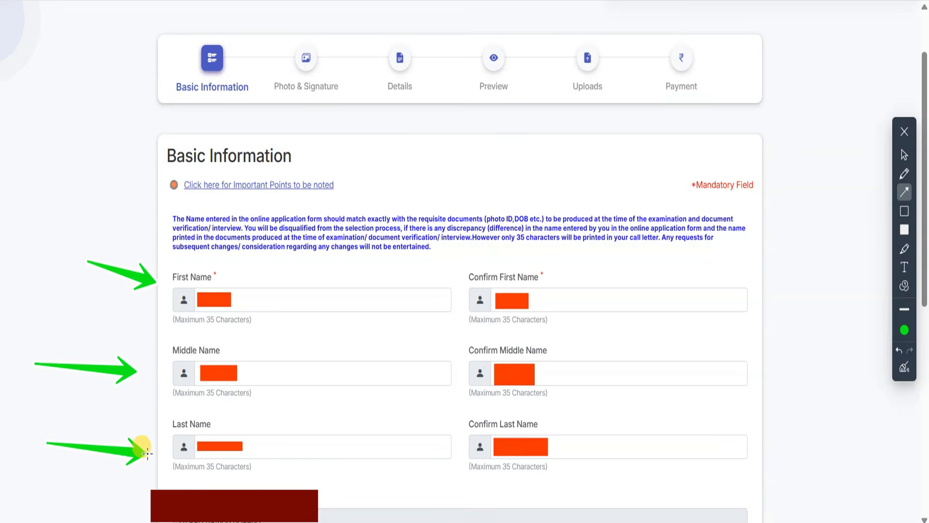
Mark the Full Name, Mobile Number, Email ID and Security Code fields and the Save & Next option with green arrows
scroll(516, 43, down, 9)
drag(15, 91, 151, 96)
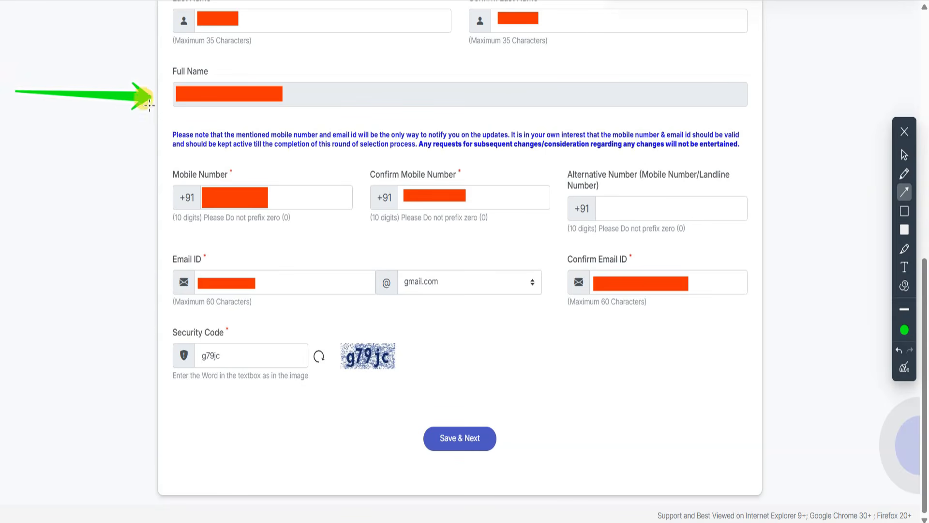
drag(12, 206, 171, 213)
drag(35, 313, 163, 287)
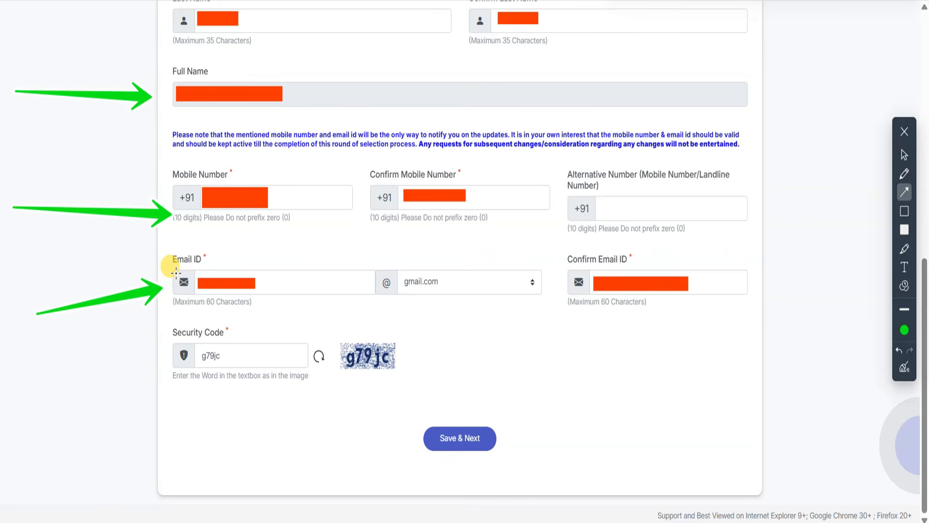
drag(81, 455, 141, 392)
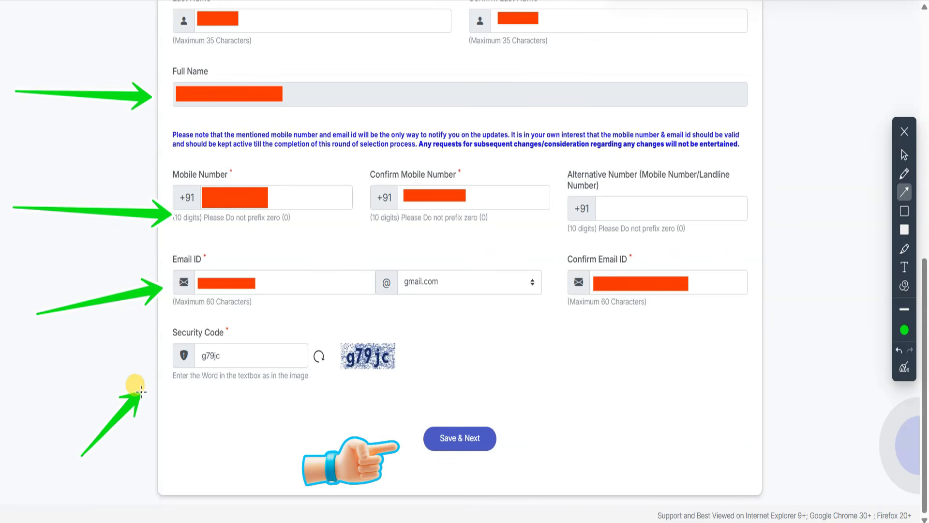
drag(657, 408, 529, 441)
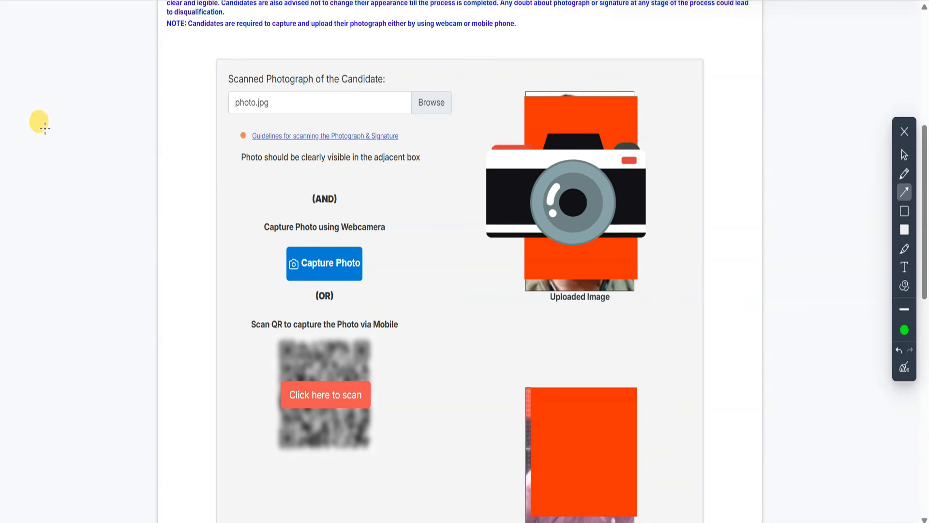
Mark the photograph upload, signature upload, signature lettering rule and Next option with green arrows on the Photo & Signature pages
drag(37, 146, 209, 141)
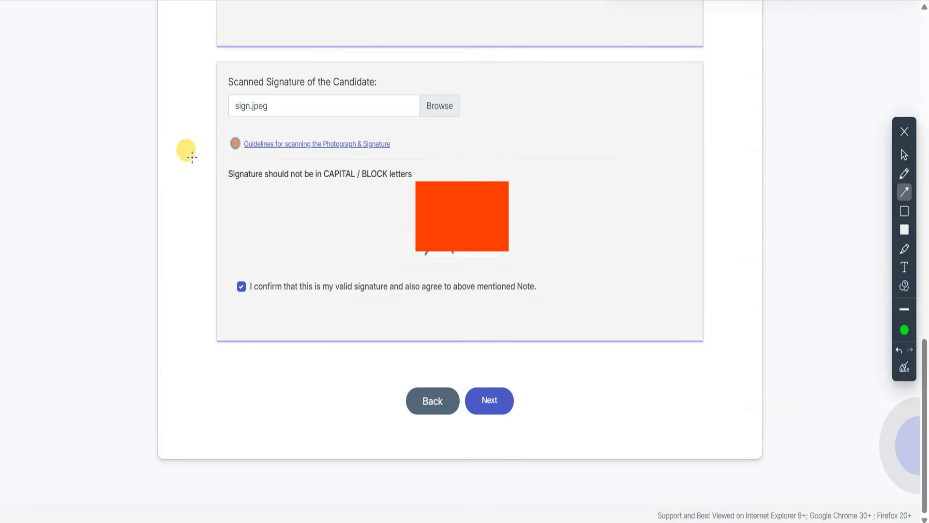
drag(37, 136, 173, 116)
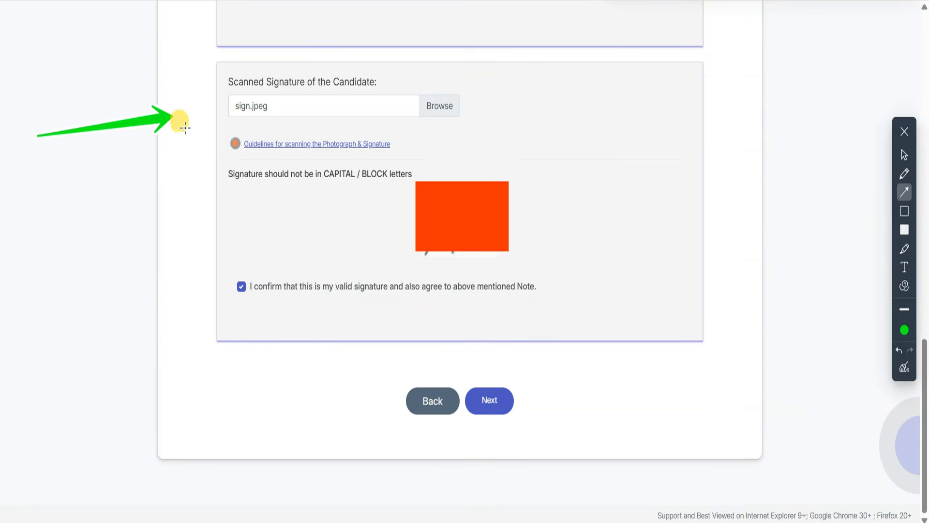
mouse_move(138, 286)
mouse_down()
mouse_move(216, 203)
mouse_move(252, 183)
mouse_up()
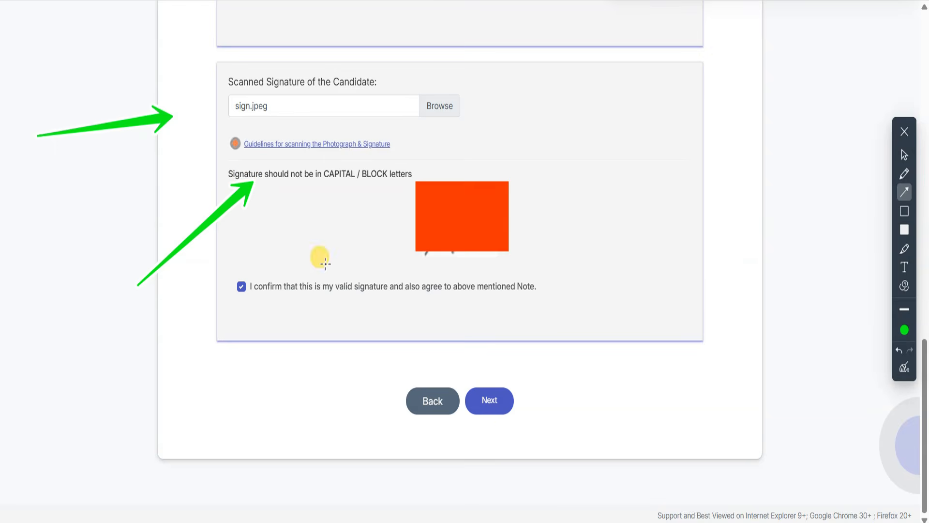
drag(540, 439, 518, 411)
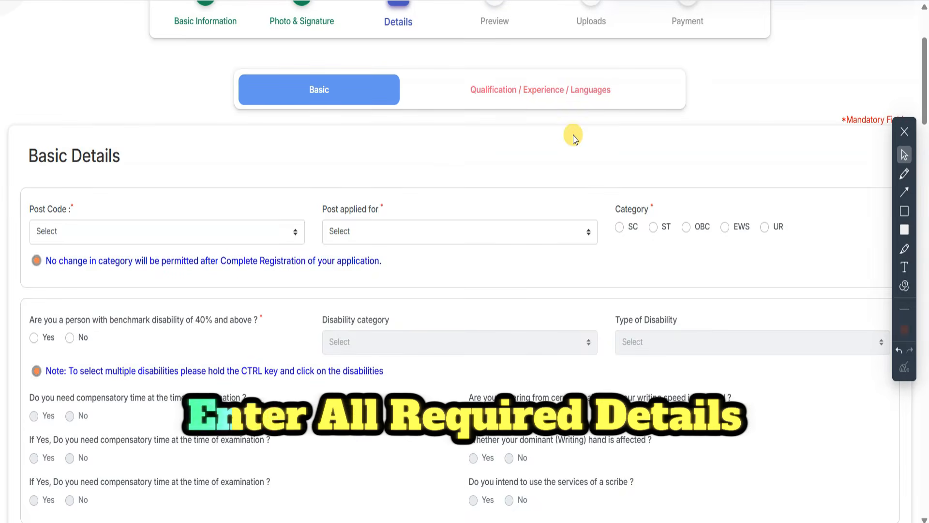
Choose post code VNIT/1/26/SUPDT with Superintendent as the post applied for, and set the category to UR
click(196, 237)
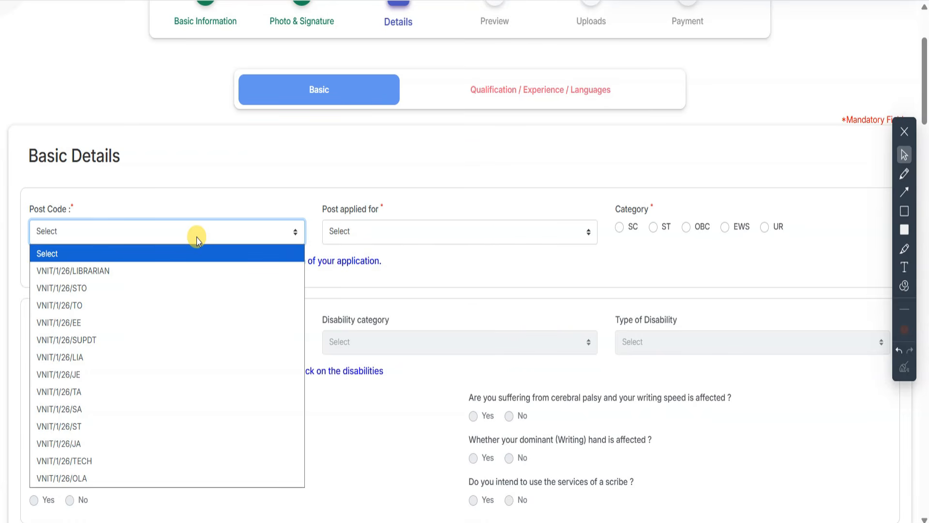
click(141, 345)
click(410, 232)
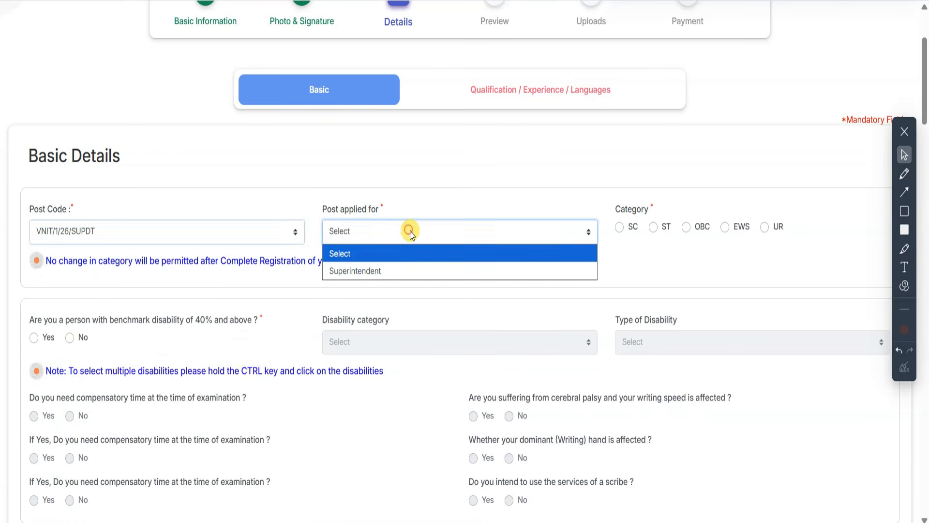
click(414, 270)
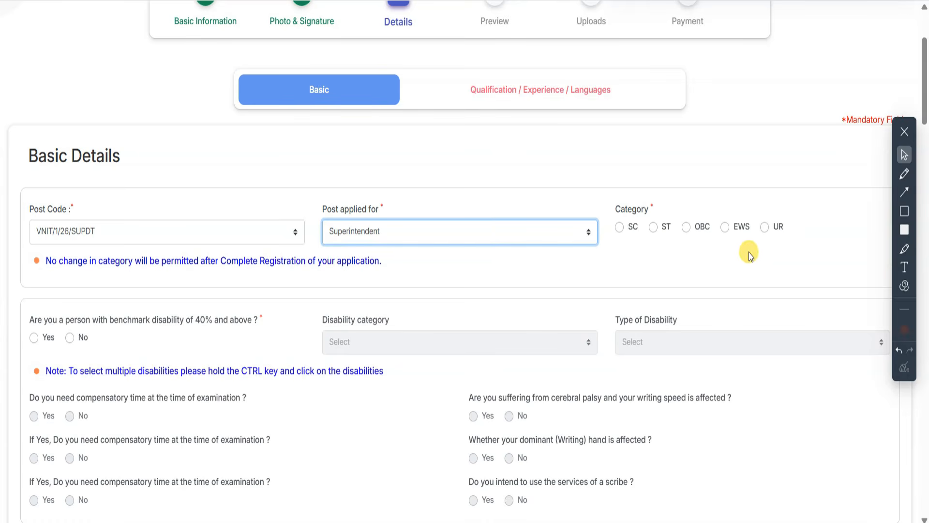
click(764, 226)
click(569, 230)
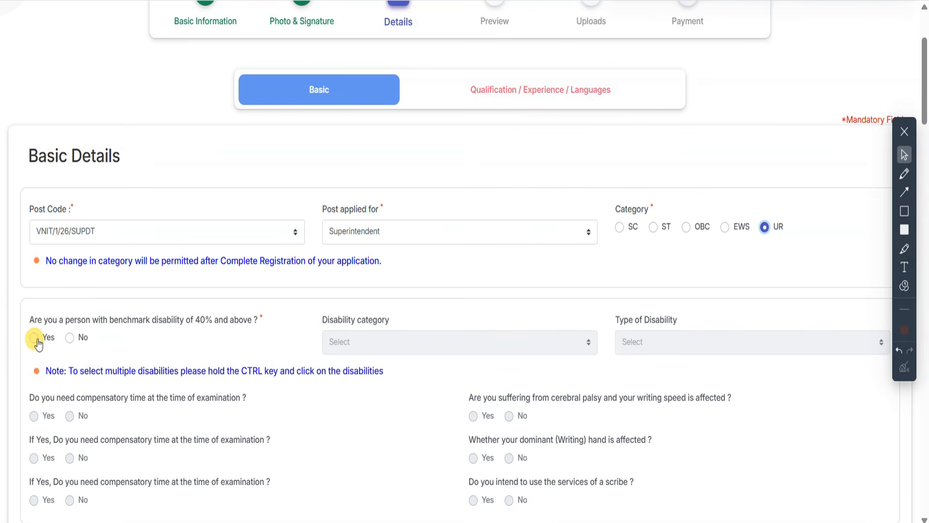
Answer No to being a person with benchmark disability of 40% and above
click(70, 337)
scroll(211, 320, down, 7)
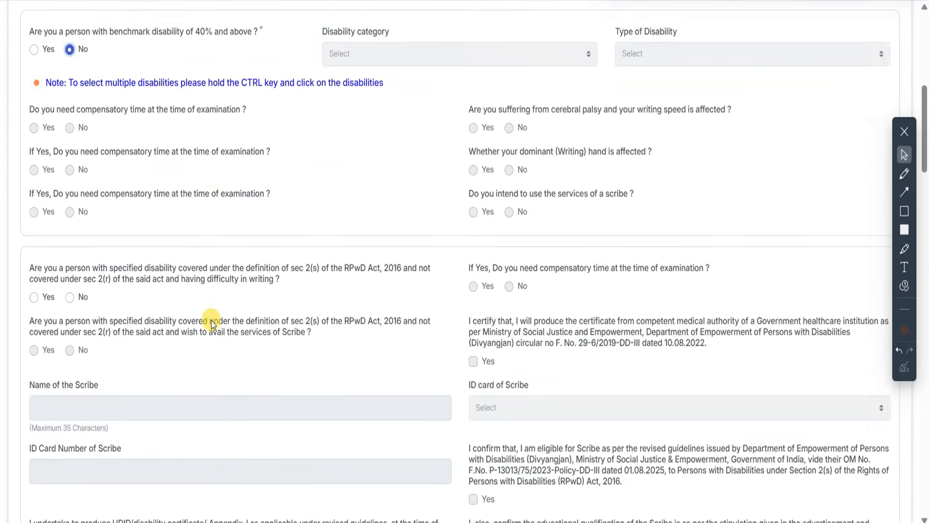
scroll(210, 318, down, 4)
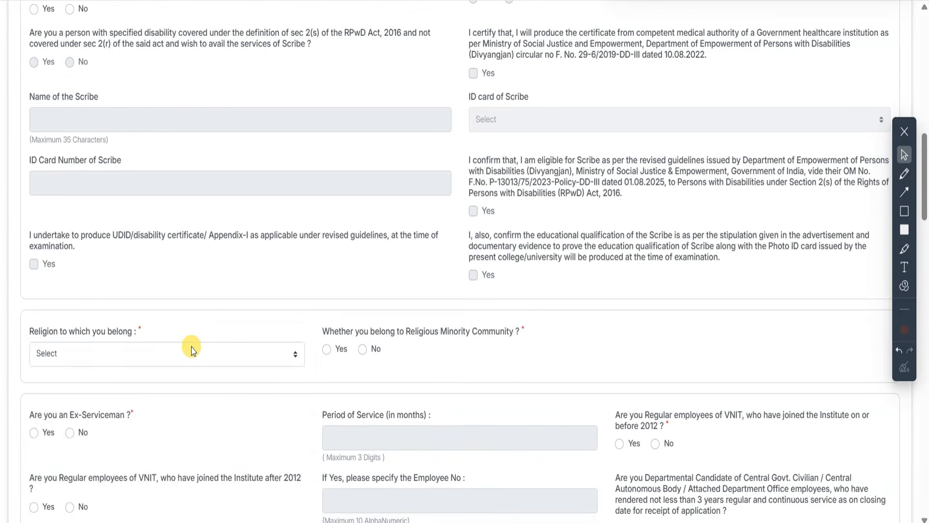
Set the religion to Hindu and answer No to belonging to a religious minority community
click(190, 347)
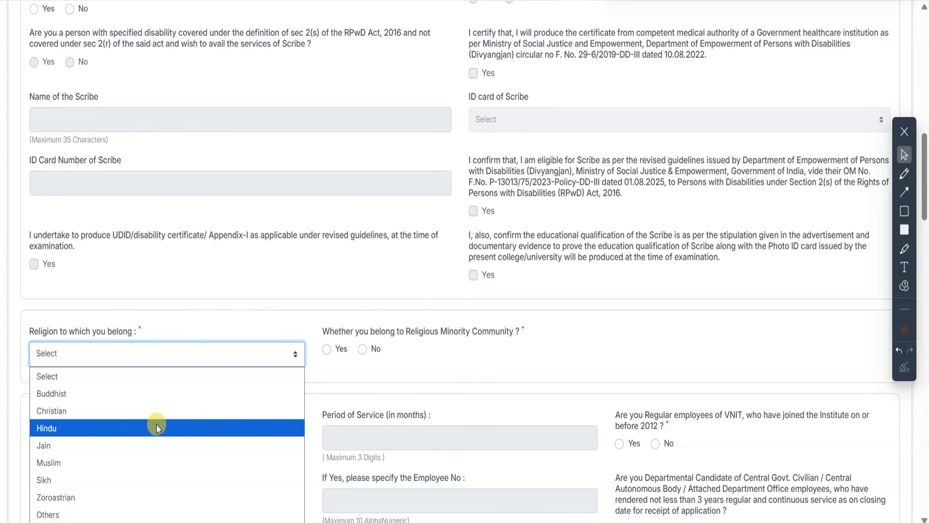
click(156, 428)
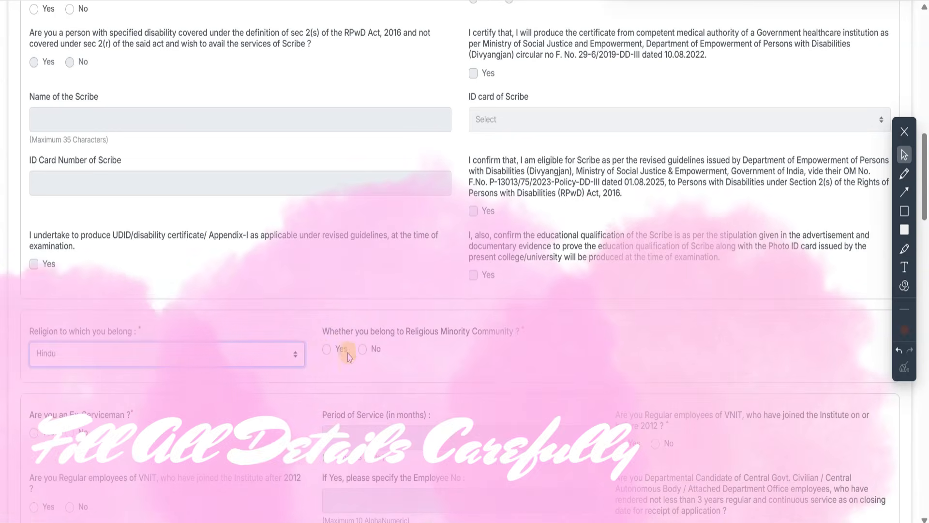
click(362, 349)
Set Consent to Aadhaar Verification to Yes and activate the Aadhaar and PAN card number fields in turn
scroll(450, 348, down, 1)
scroll(449, 348, down, 6)
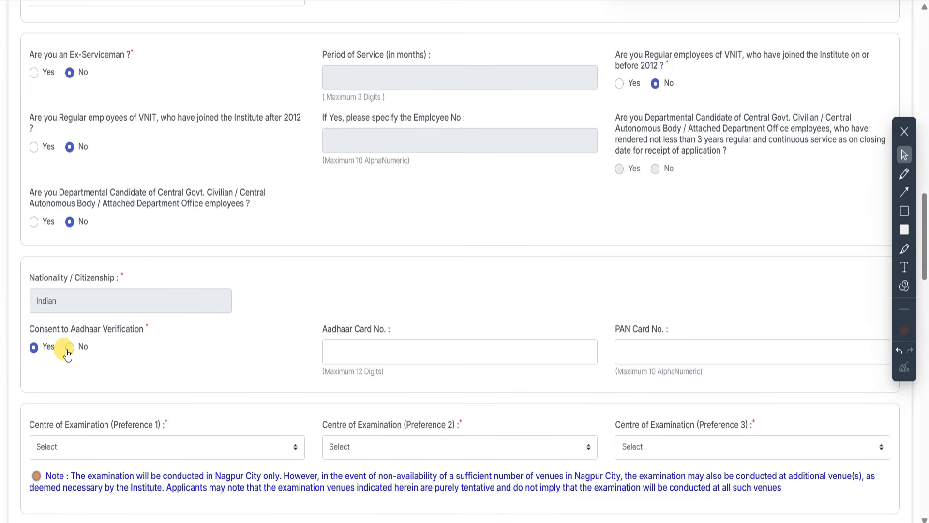
click(34, 347)
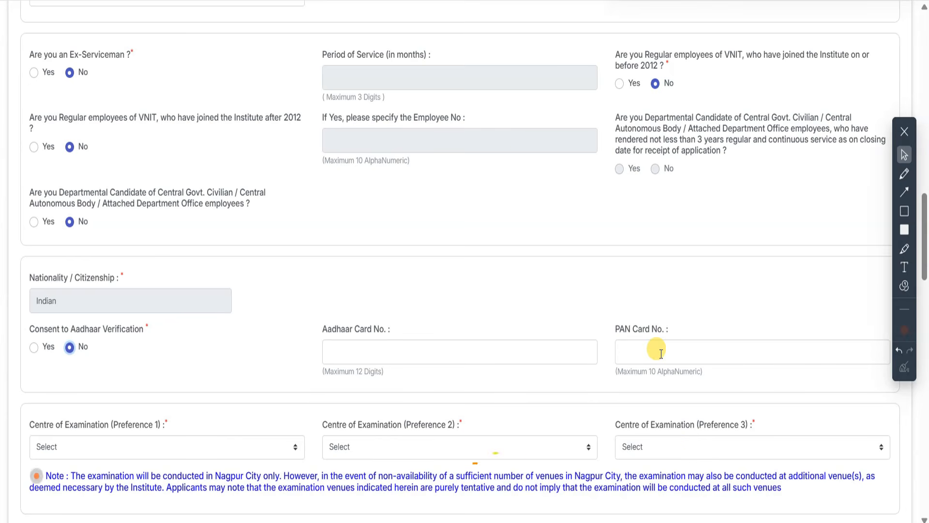
click(34, 348)
click(450, 353)
click(676, 357)
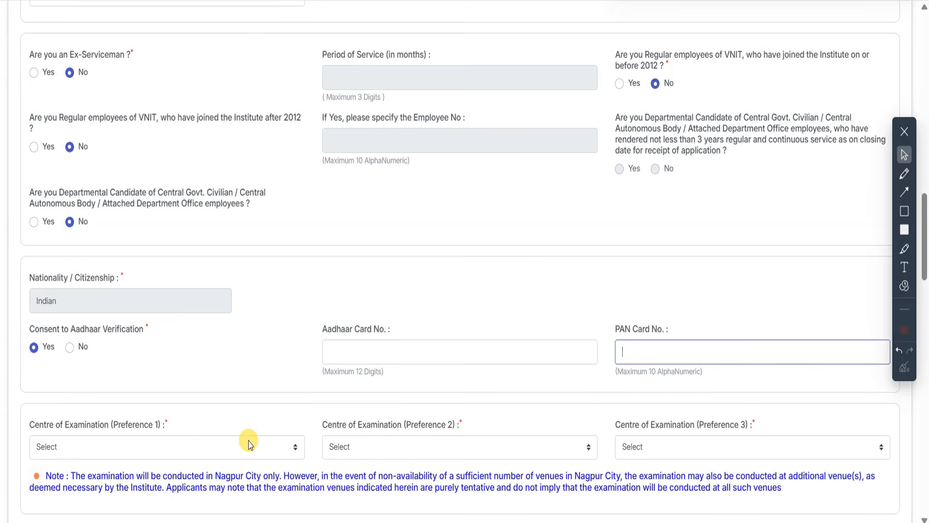
Set the Centre of Examination preferences to Nagpur first, Pune second and Mumbai third
click(248, 444)
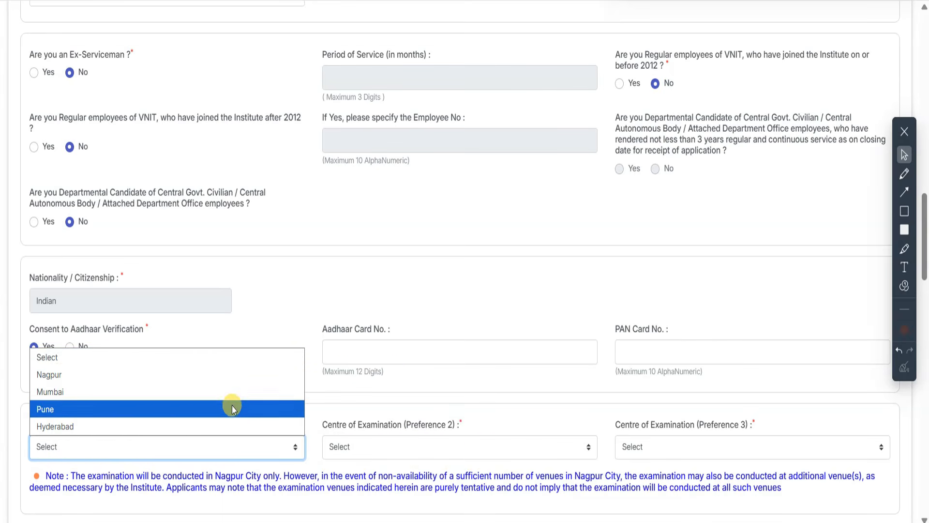
click(498, 193)
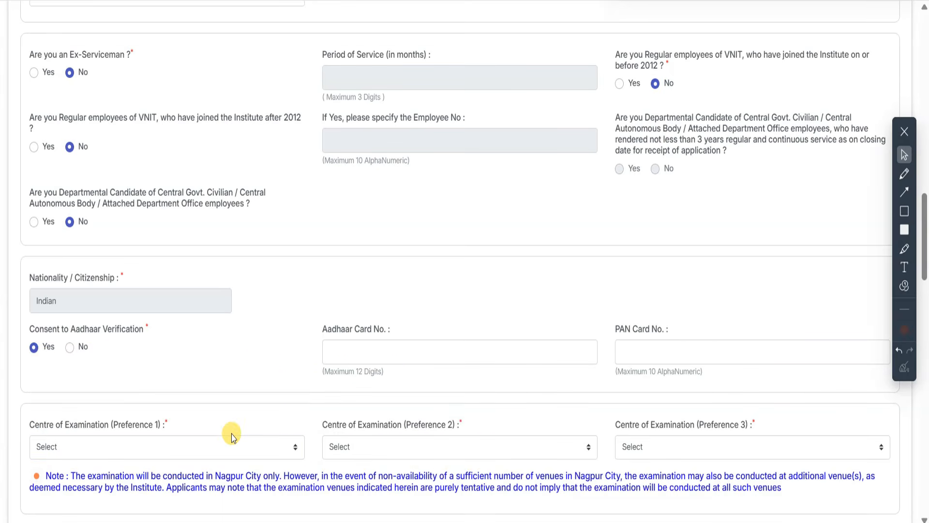
click(231, 452)
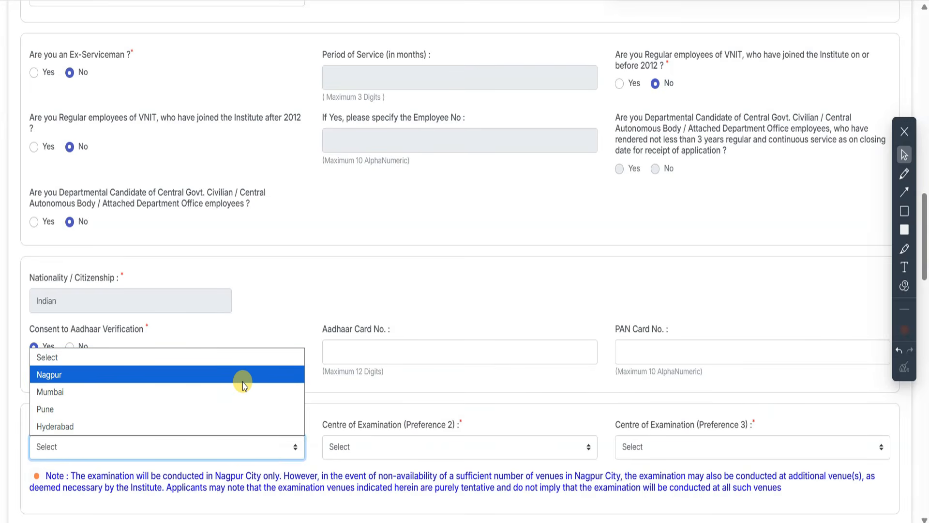
click(242, 382)
click(360, 447)
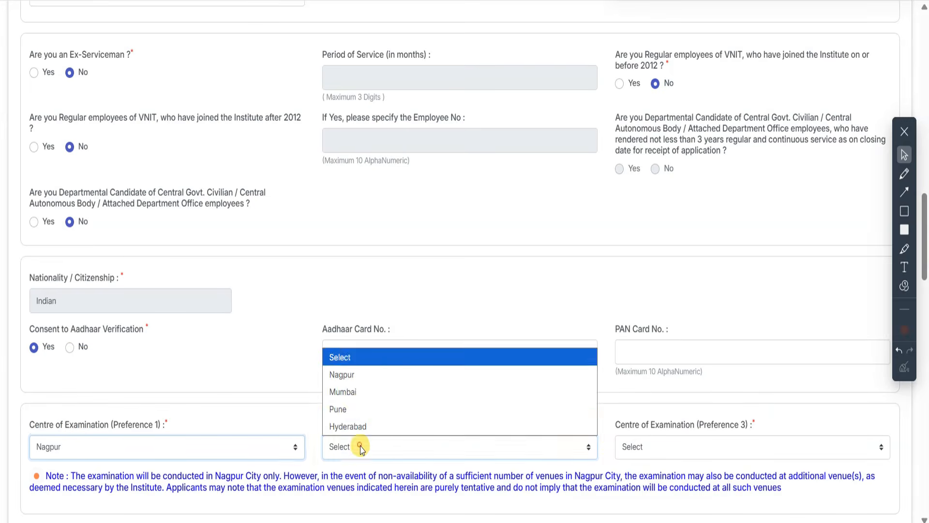
click(359, 409)
click(633, 445)
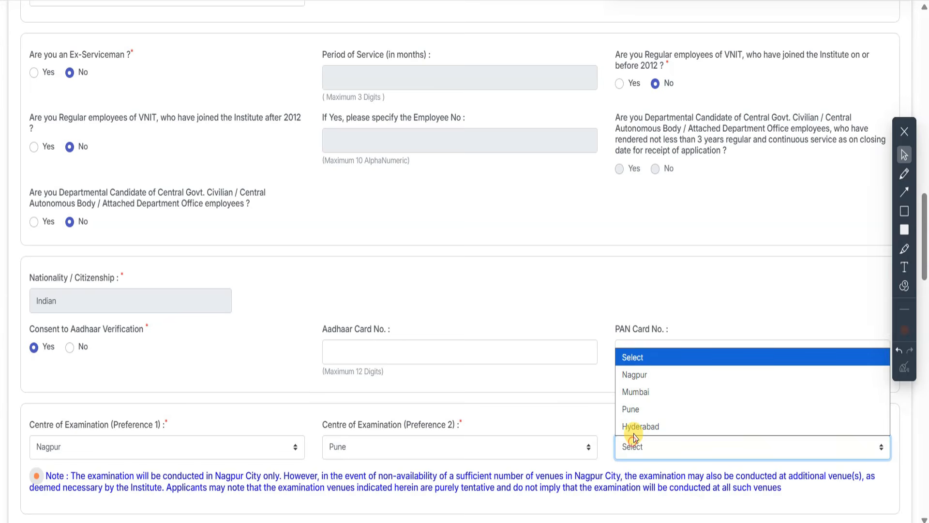
click(641, 392)
Mark the completed age, gender, twin question, father's name, mother's name and correspondence address in Personal Details with green arrows
scroll(660, 182, down, 6)
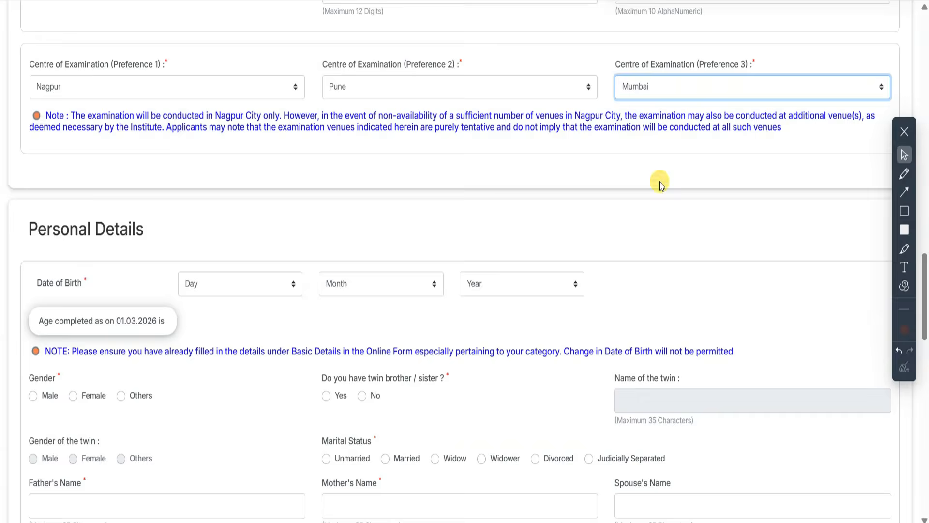
scroll(665, 163, down, 4)
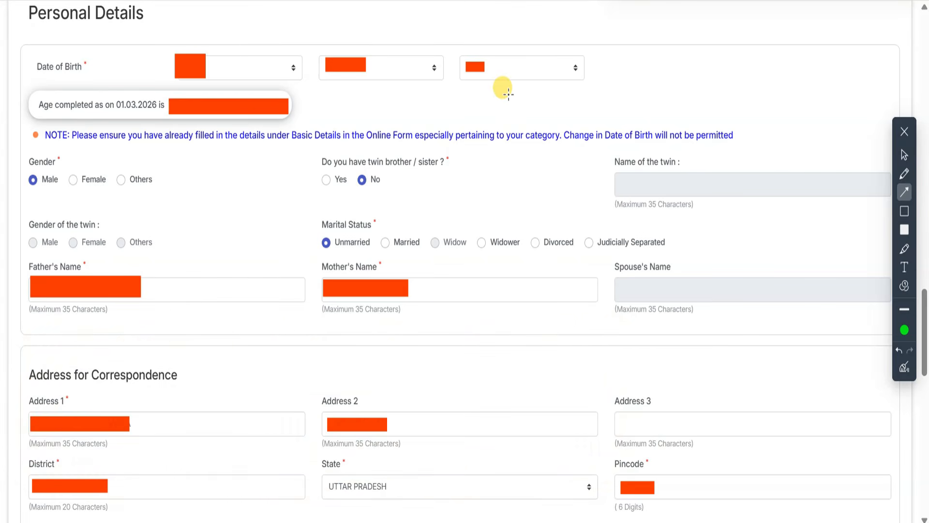
mouse_move(669, 91)
mouse_down()
mouse_move(350, 111)
mouse_move(304, 98)
mouse_up()
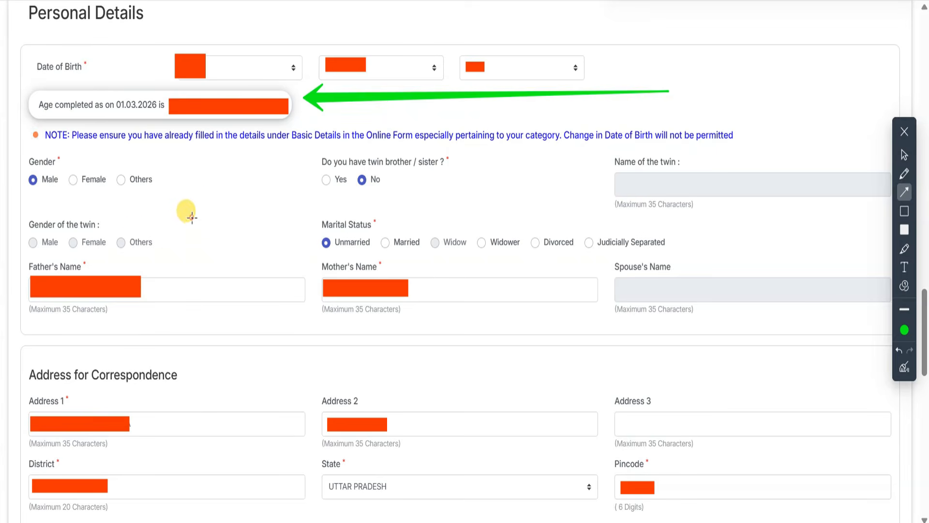
drag(193, 218, 107, 191)
mouse_move(543, 180)
mouse_down()
mouse_move(414, 174)
mouse_move(423, 184)
mouse_up()
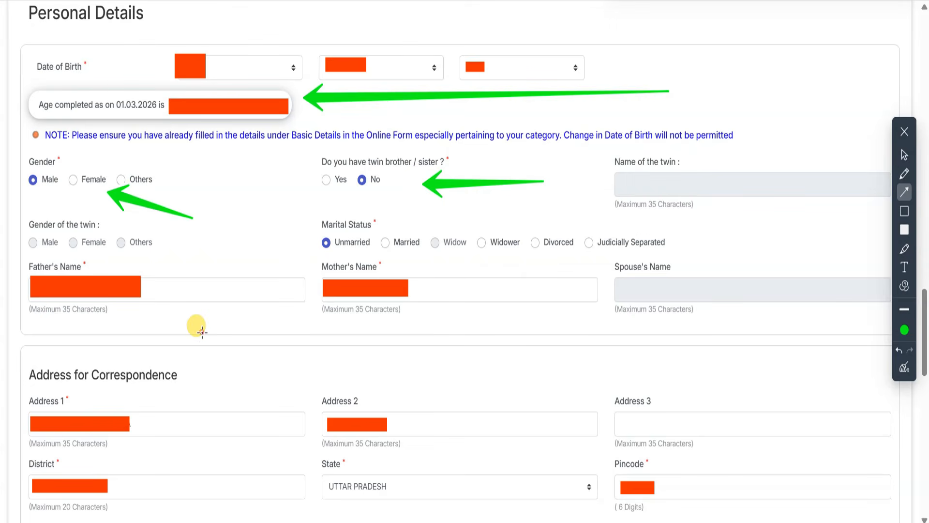
drag(202, 333, 153, 293)
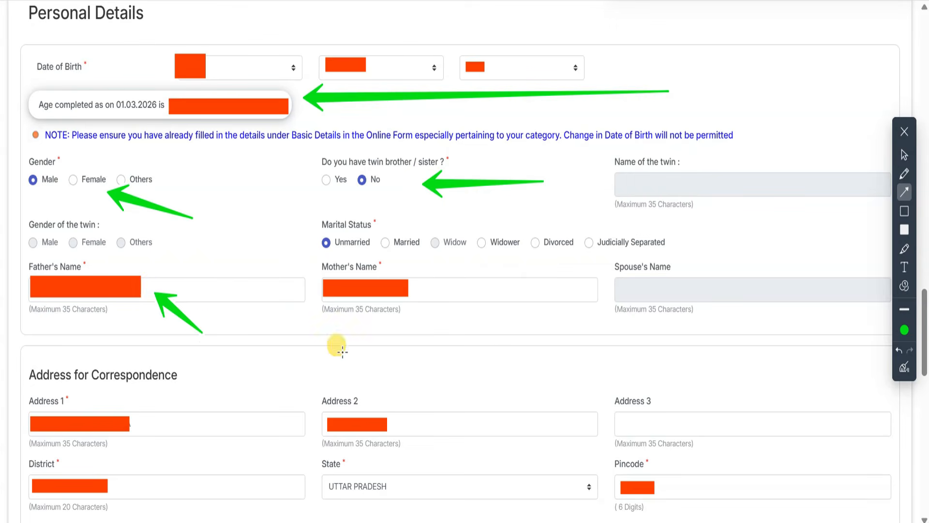
drag(343, 351, 370, 301)
drag(7, 344, 122, 387)
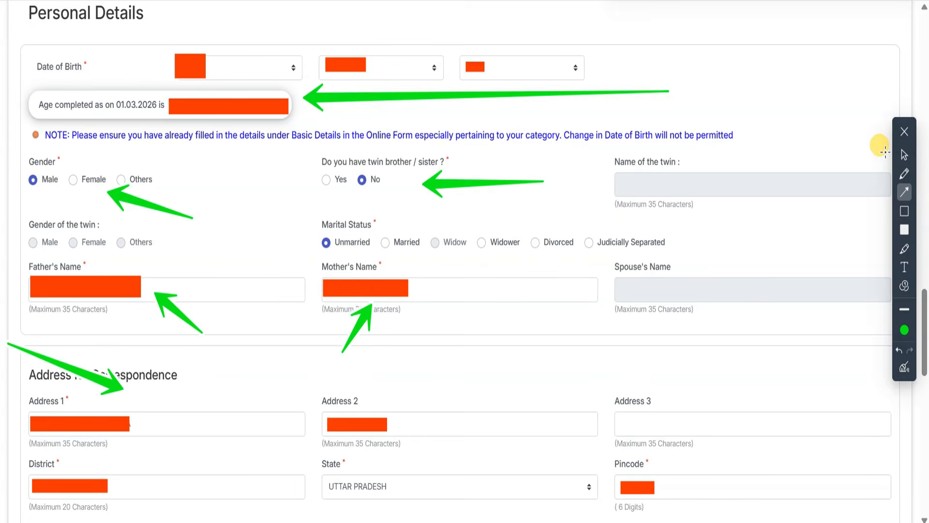
click(903, 155)
click(727, 426)
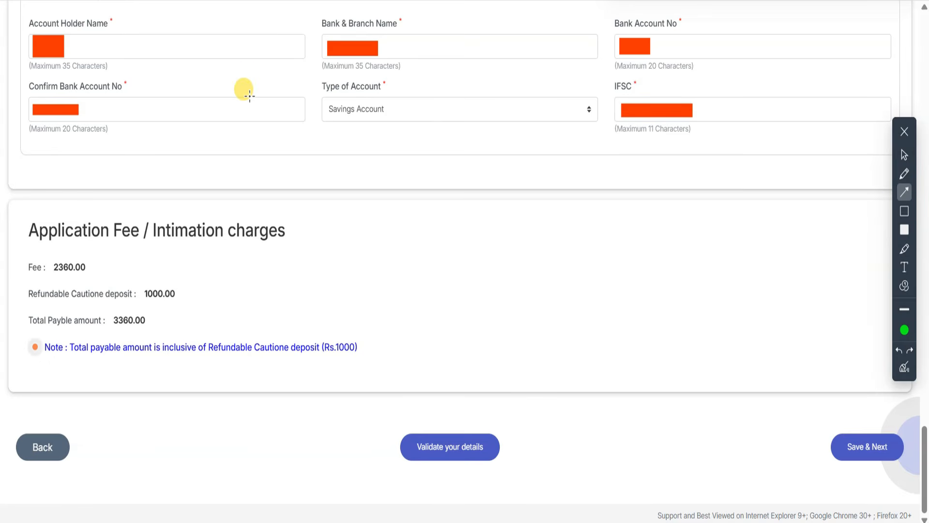
Mark the account holder name, bank and branch name, bank account number and IFSC fields with green arrows
drag(271, 15, 139, 30)
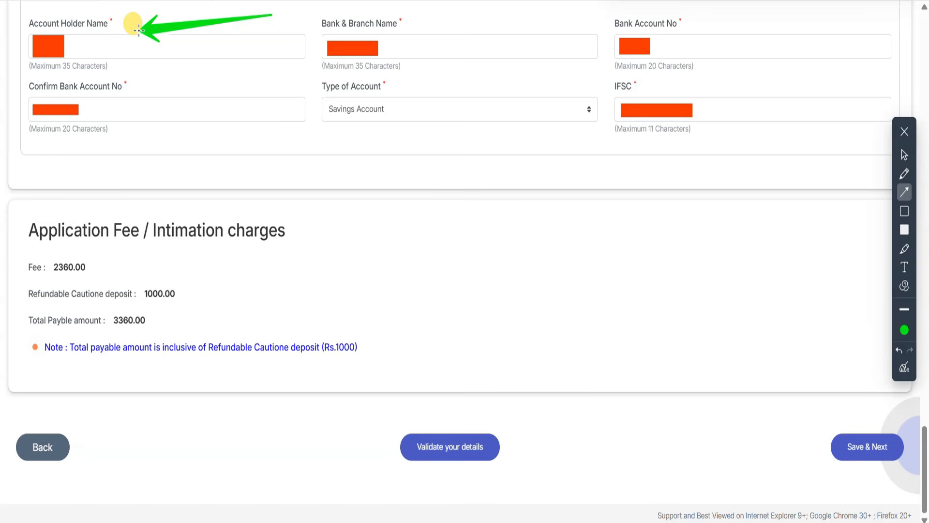
drag(523, 12, 477, 34)
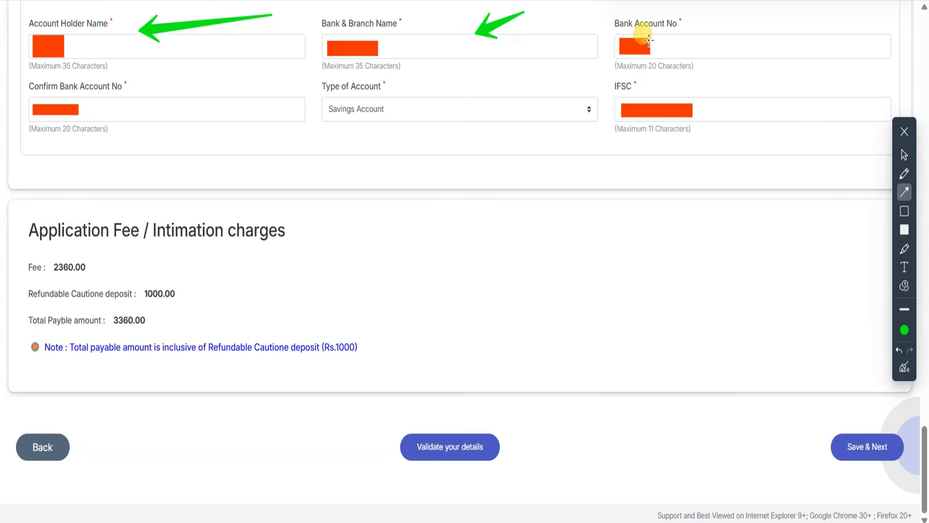
drag(804, 21, 727, 42)
drag(816, 60, 763, 90)
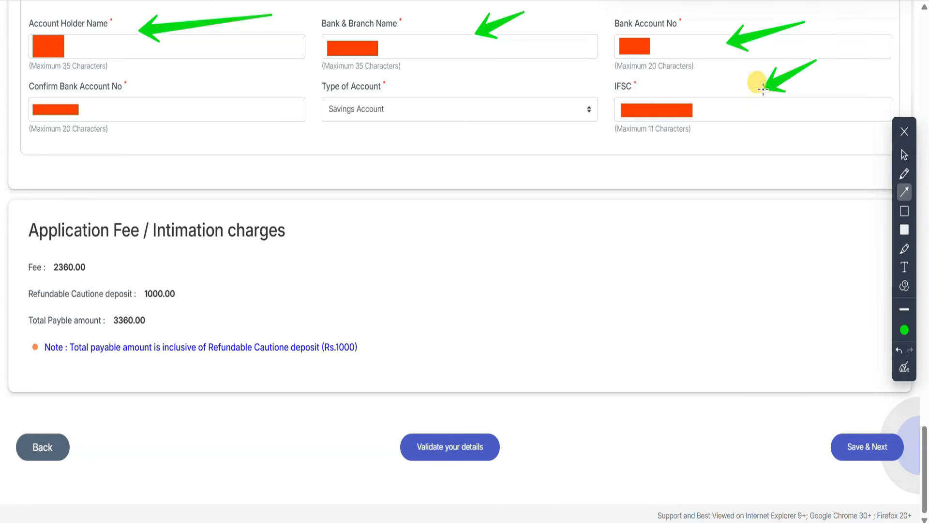
Review the Type of Account options, leaving Savings Account selected
click(902, 155)
click(468, 108)
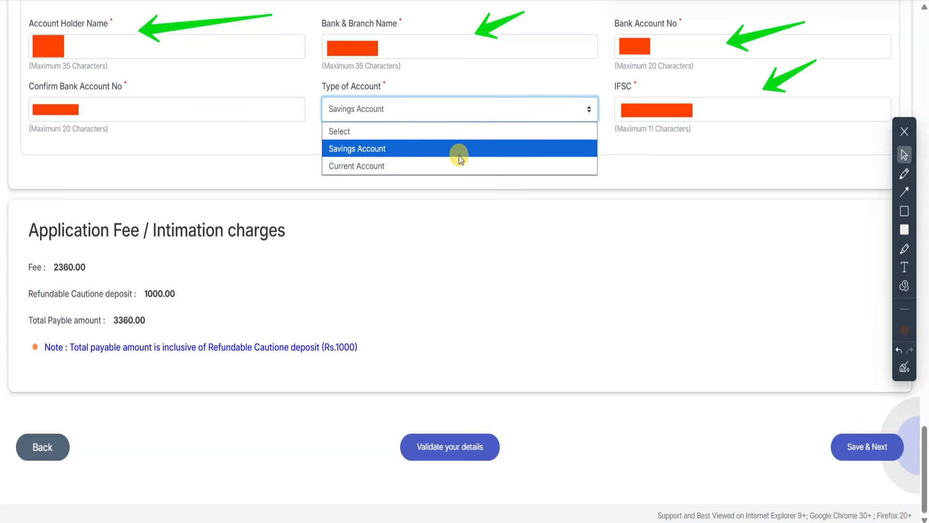
click(585, 99)
Outline the Secondary (10) label, its date of passing and its marks in red, and check its Class / Grade list
key(a)
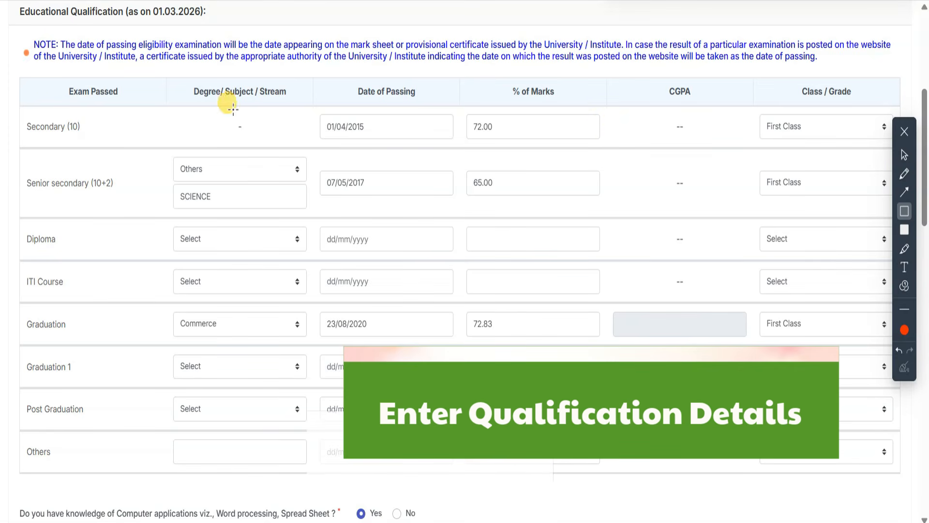
mouse_move(13, 109)
mouse_down()
mouse_move(85, 121)
mouse_move(100, 138)
mouse_up()
drag(313, 113, 455, 141)
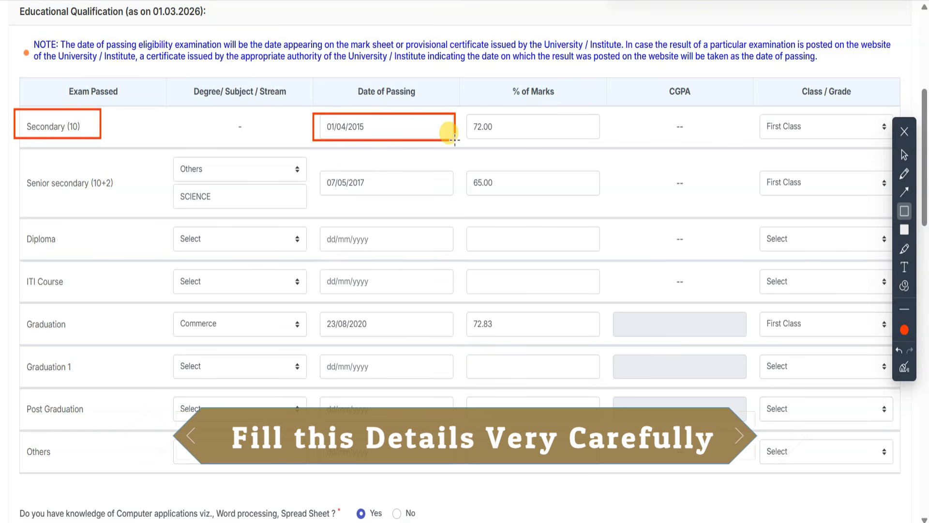
mouse_move(467, 105)
mouse_down()
mouse_move(530, 141)
mouse_move(599, 143)
mouse_up()
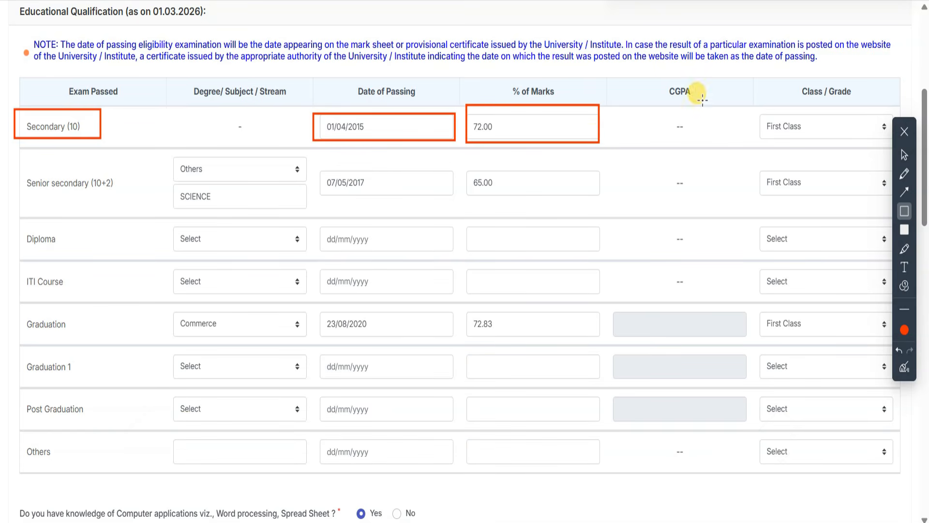
click(807, 133)
click(811, 138)
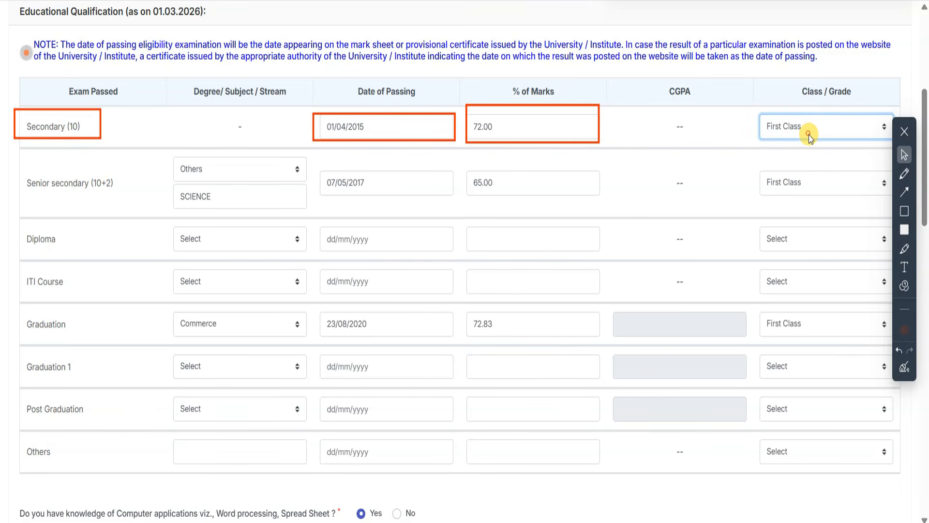
Point a green arrow at Senior secondary (10+2) and outline the passing date and marks of it and of Graduation in red
click(904, 192)
drag(21, 169, 43, 170)
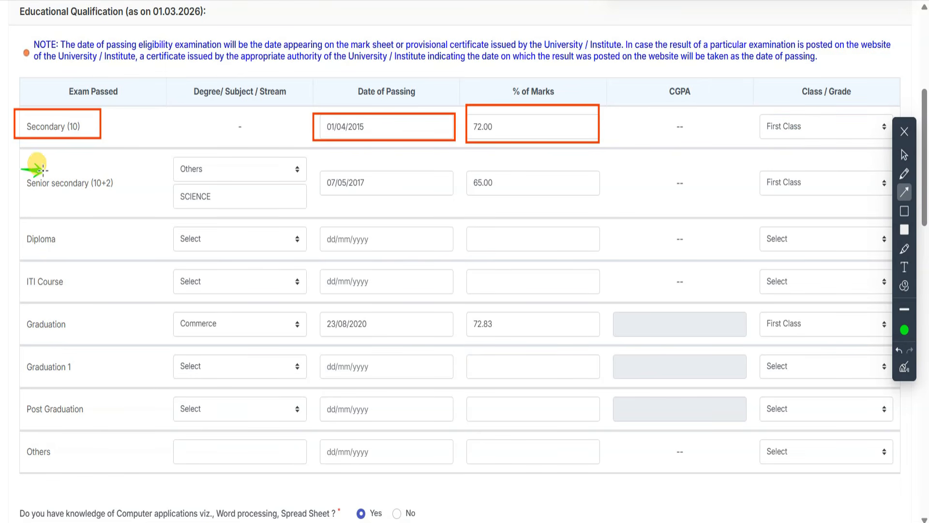
click(896, 212)
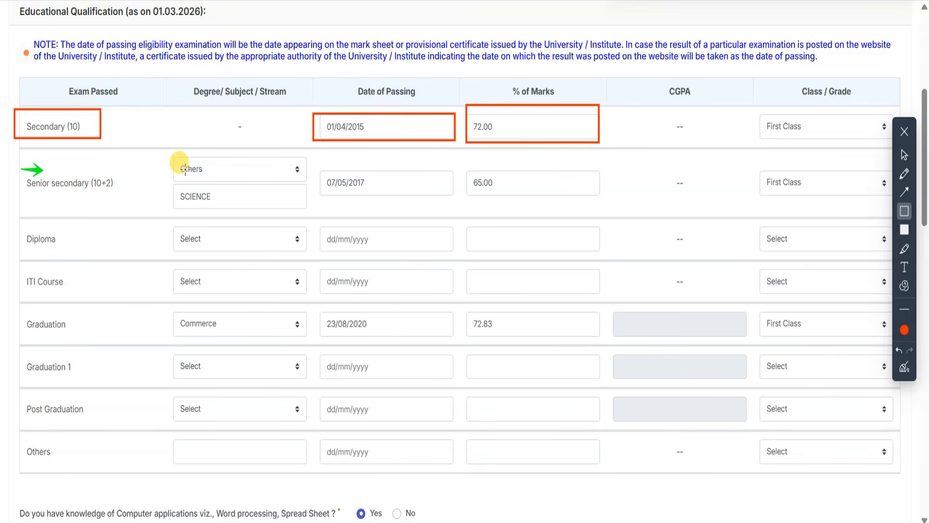
mouse_move(178, 178)
mouse_down()
mouse_move(293, 166)
mouse_move(429, 205)
mouse_move(454, 203)
mouse_up()
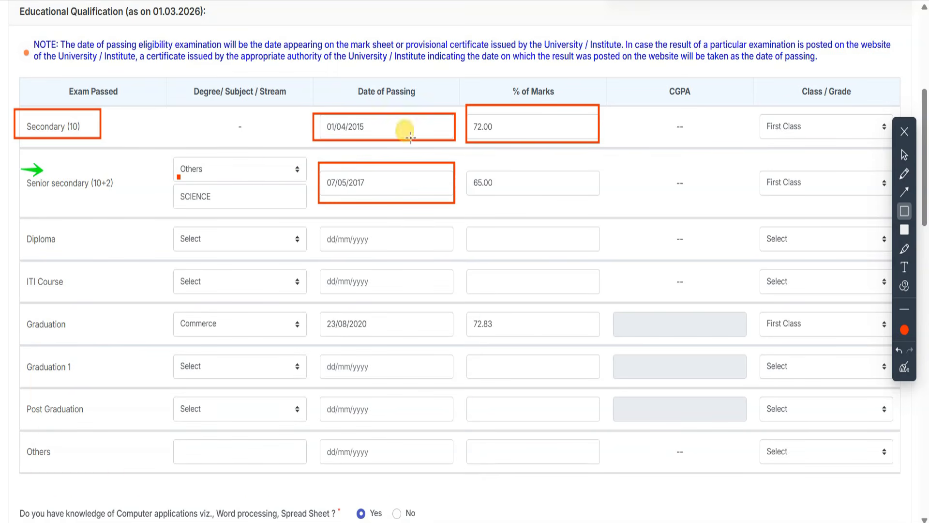
drag(468, 169, 601, 198)
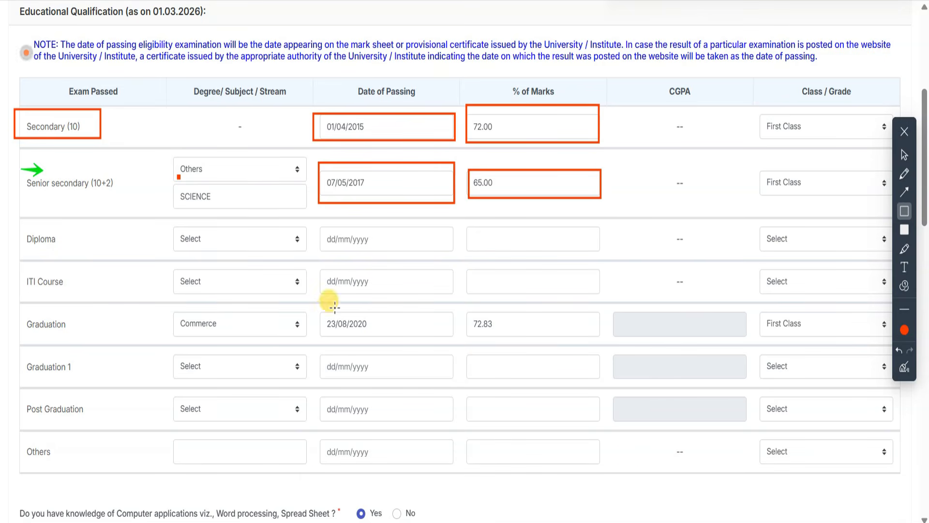
mouse_move(321, 310)
mouse_down()
mouse_move(456, 340)
mouse_move(584, 333)
mouse_move(600, 341)
mouse_up()
mouse_move(764, 314)
mouse_down()
mouse_move(885, 321)
mouse_move(892, 336)
mouse_up()
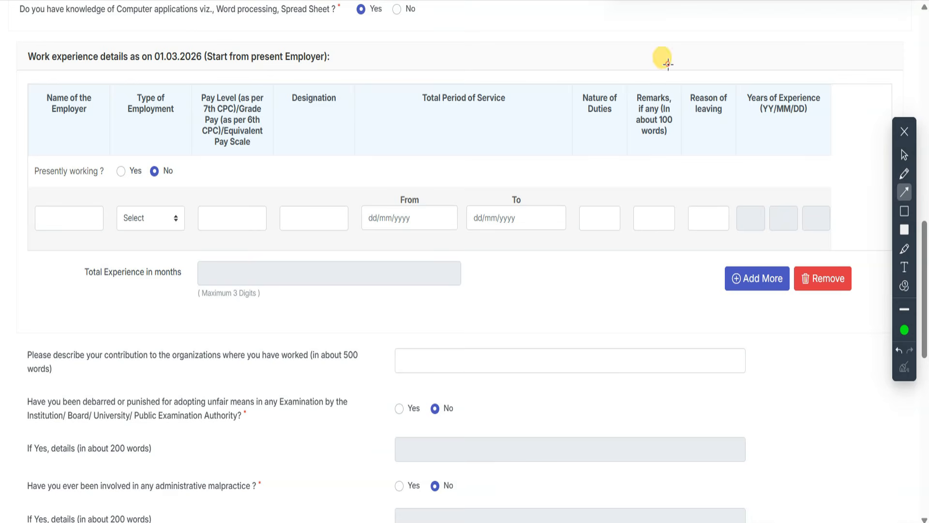
Point a green arrow at the work experience heading, and outline the Languages Known heading and the registration preview notice in red
drag(668, 63, 363, 59)
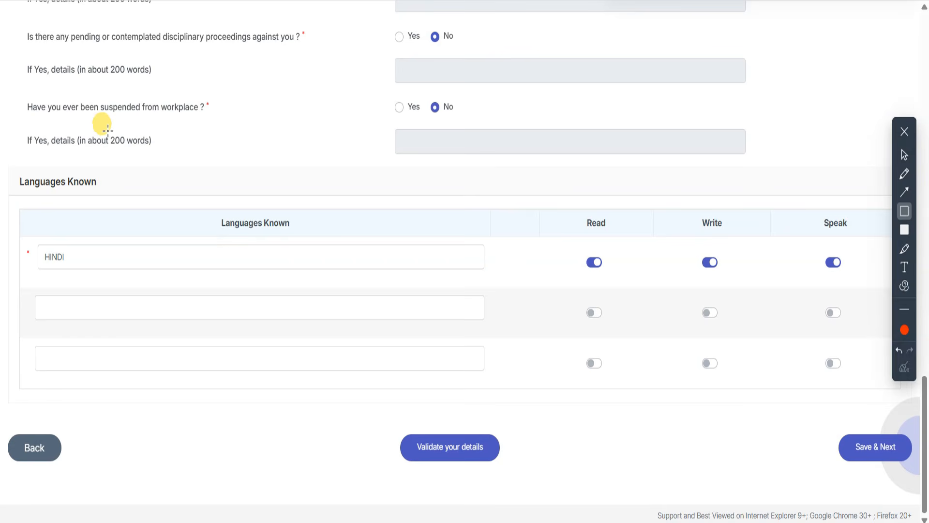
mouse_move(10, 178)
mouse_down()
mouse_move(21, 167)
mouse_move(114, 181)
mouse_move(11, 143)
mouse_move(115, 195)
mouse_up()
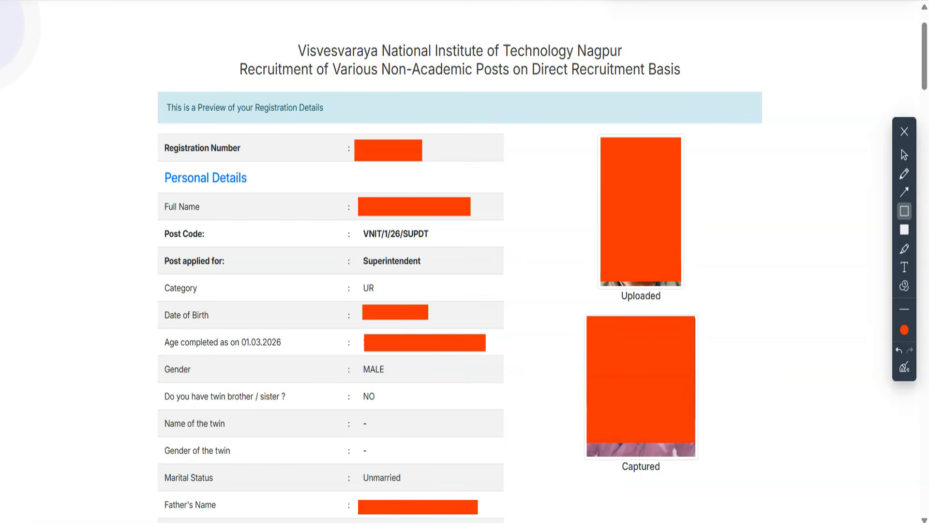
drag(158, 93, 348, 120)
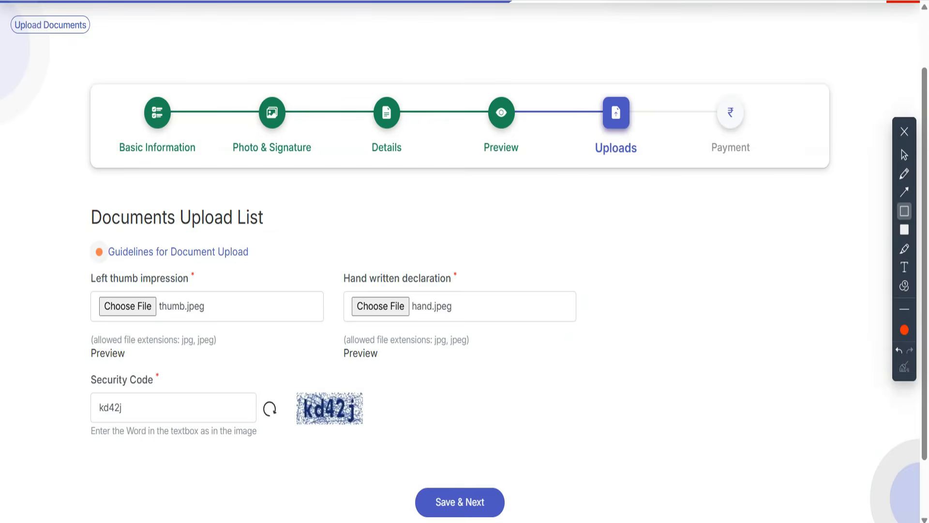
Outline the left thumb impression and hand written declaration uploads in red, clear the marks, and outline the Security Code field
mouse_move(61, 238)
mouse_down()
mouse_move(194, 277)
mouse_move(321, 329)
mouse_up()
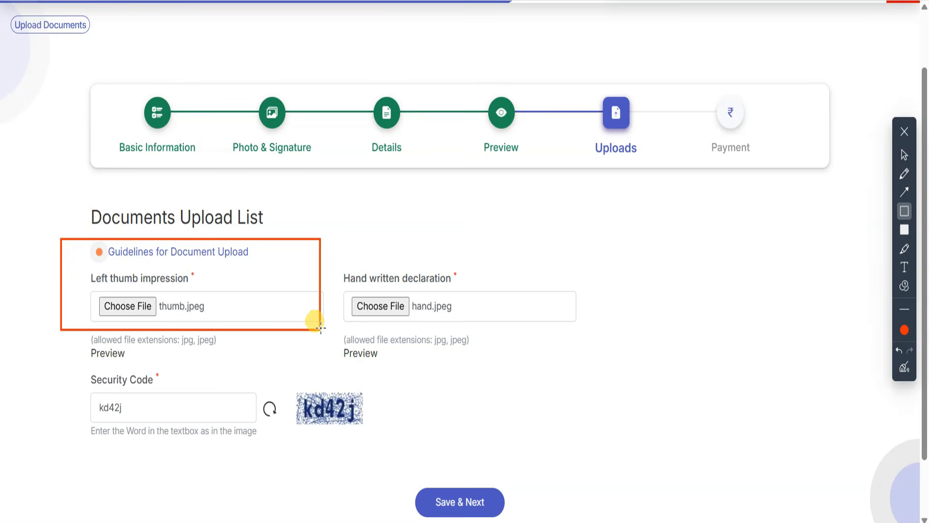
mouse_move(345, 228)
mouse_down()
mouse_move(347, 261)
mouse_move(552, 345)
mouse_move(605, 347)
mouse_up()
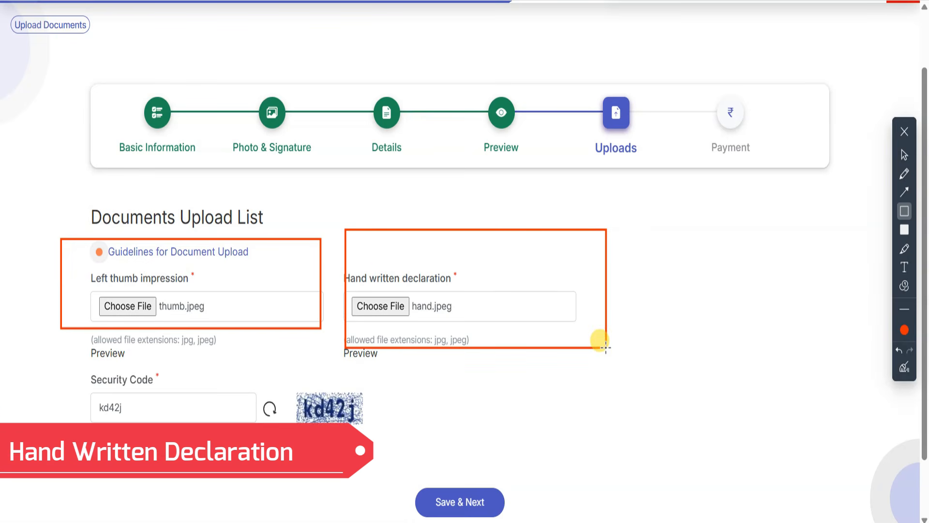
key(Escape)
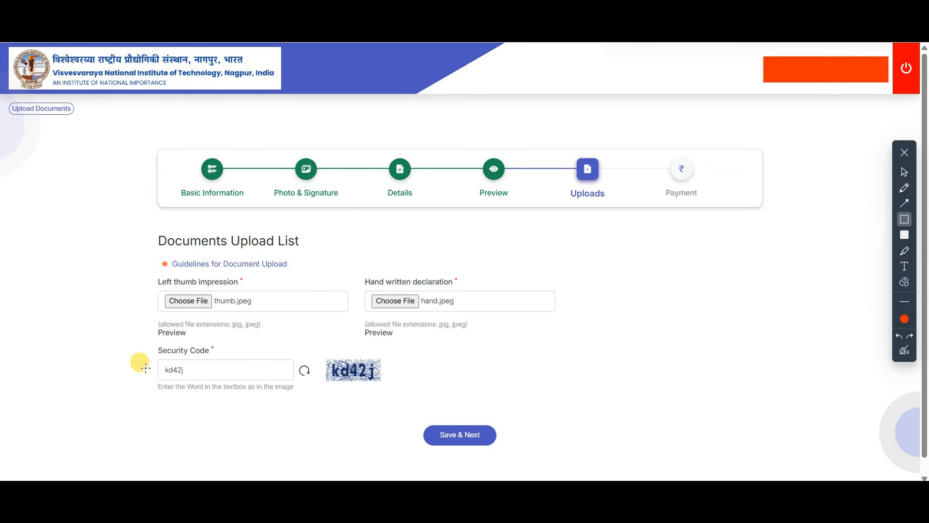
mouse_move(131, 357)
mouse_down()
mouse_move(264, 372)
mouse_move(297, 386)
mouse_up()
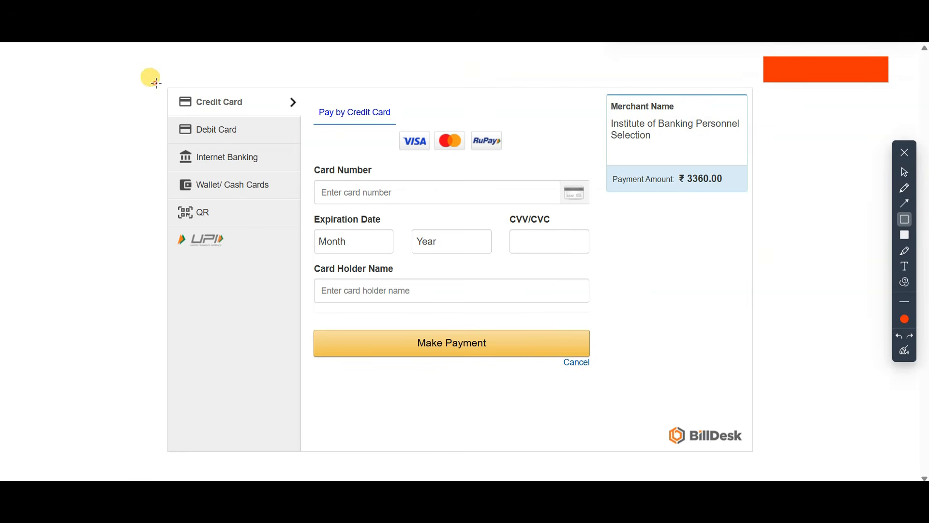
Outline the Credit Card, Debit Card, Internet Banking, UPI and QR payment options in red on the payment page
drag(155, 83, 295, 112)
drag(165, 117, 289, 143)
mouse_move(193, 144)
mouse_down()
mouse_move(283, 161)
mouse_move(292, 172)
mouse_up()
drag(165, 230, 249, 252)
drag(166, 198, 241, 219)
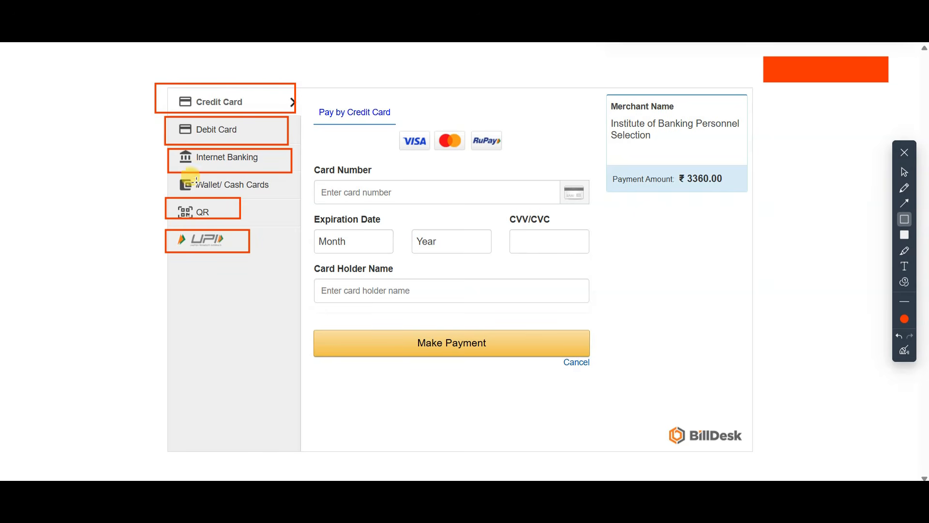